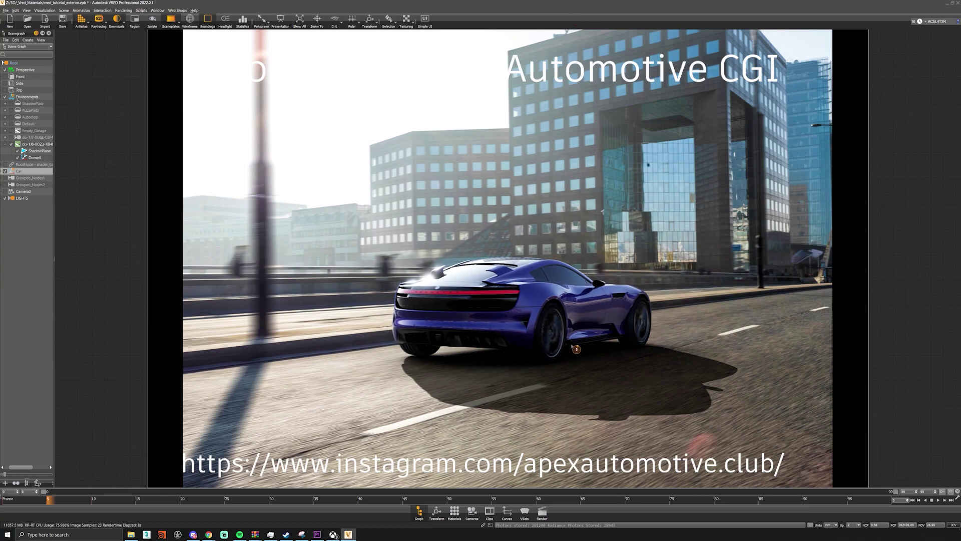
Open the Material Editor and connect the selected environment material to HDR Light Studio for editing.
left_click(454, 512)
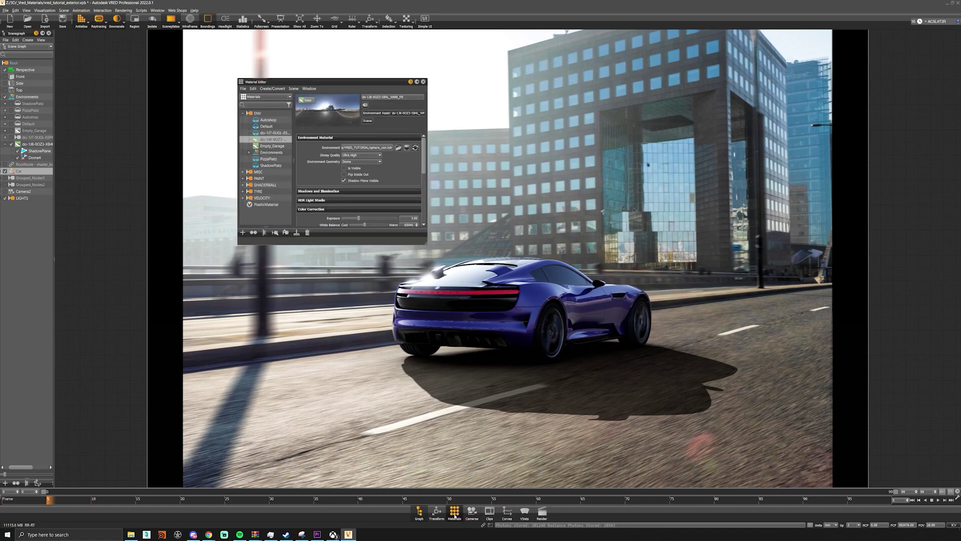
left_click(370, 211)
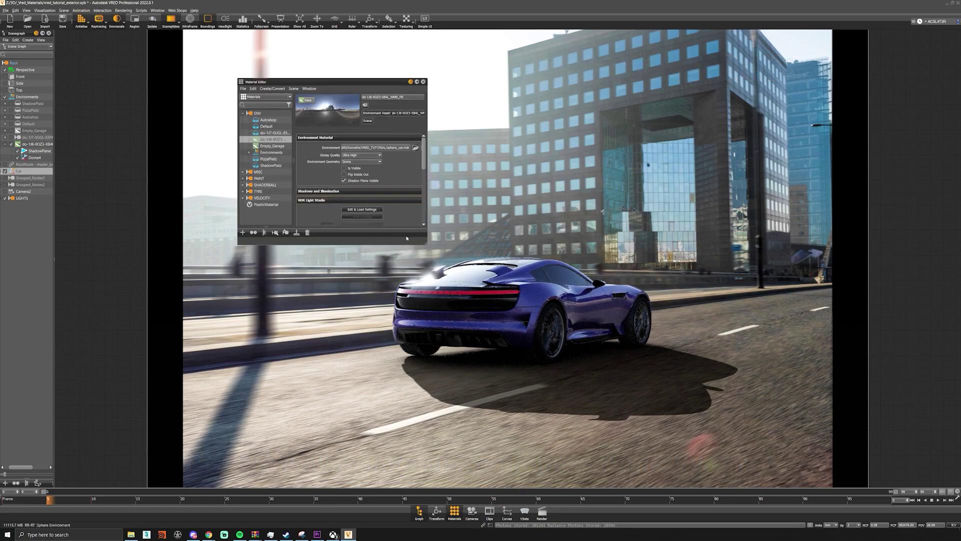
left_click_drag(430, 243, 431, 280)
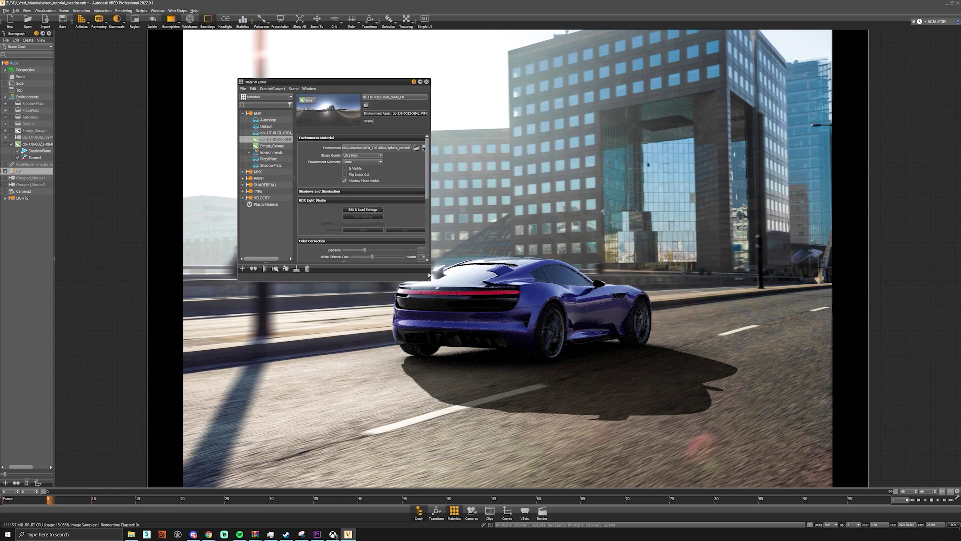
left_click(364, 210)
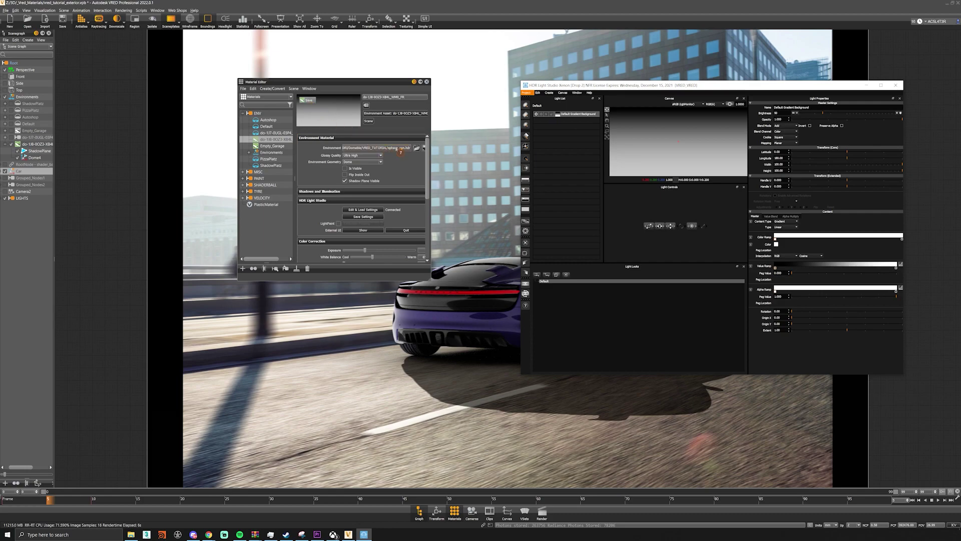
left_click(401, 150)
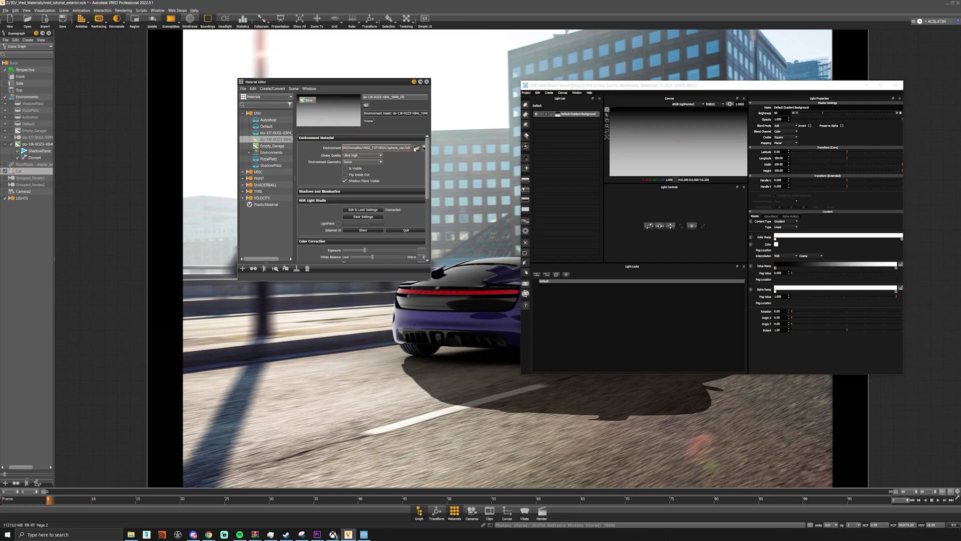
left_click(416, 148)
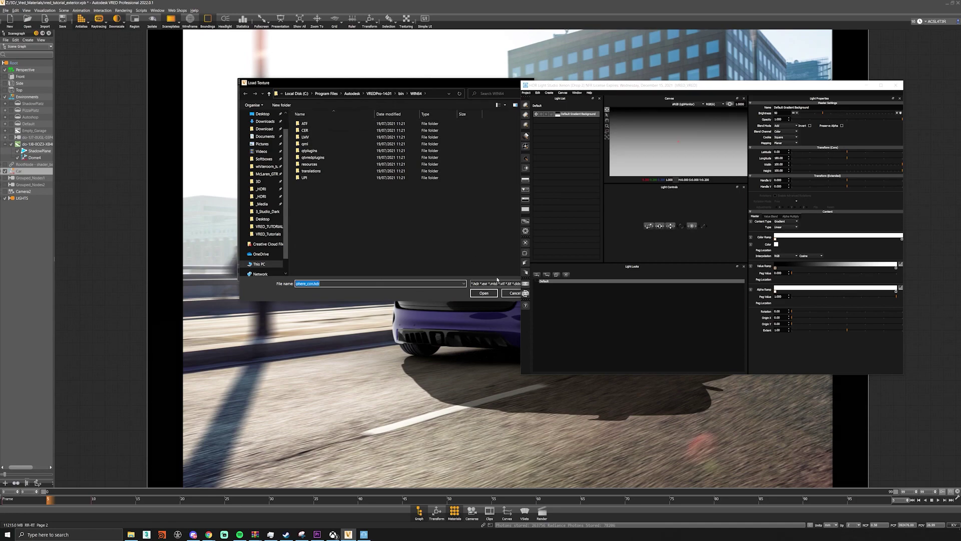
left_click(514, 293)
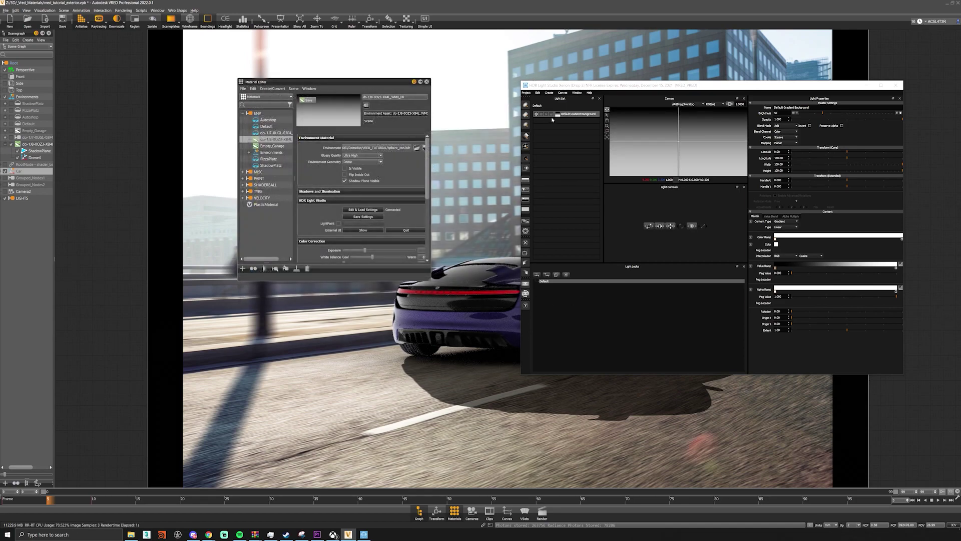
Add a picture background to the light list and delete the Default Gradient Background.
left_click(527, 191)
right_click(577, 124)
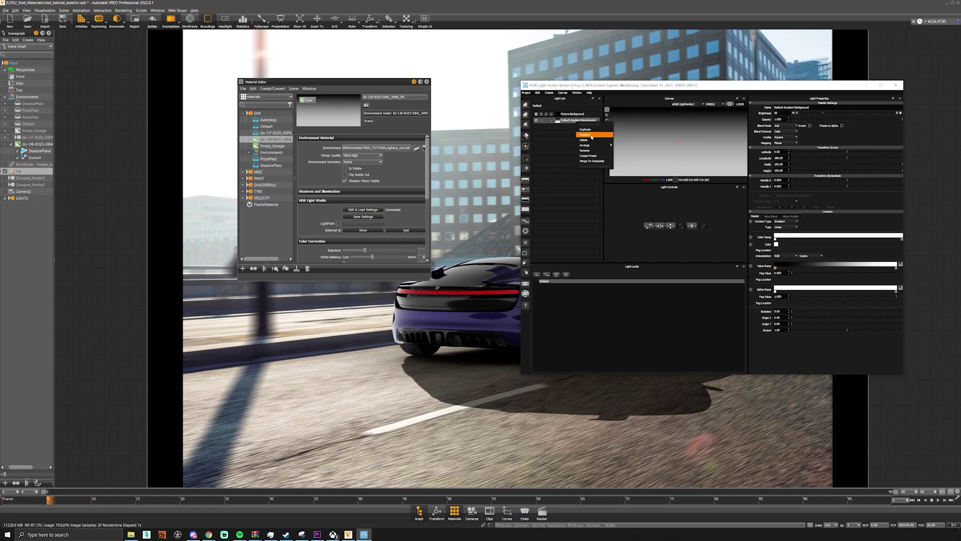
left_click(585, 139)
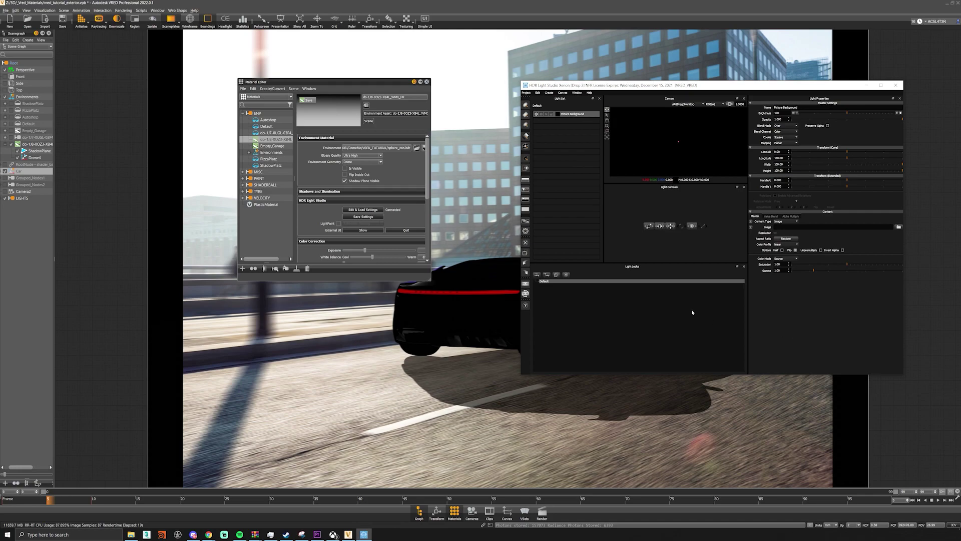
Load the spherical HDR image from the Domeble VRED_TUTORIAL folder into the picture background, opening it without conversion.
left_click(898, 228)
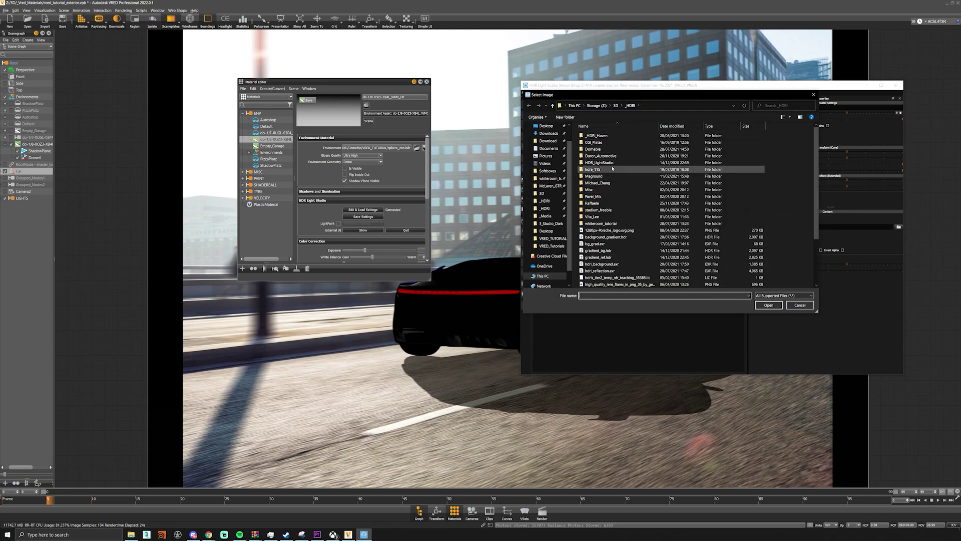
double_click(600, 148)
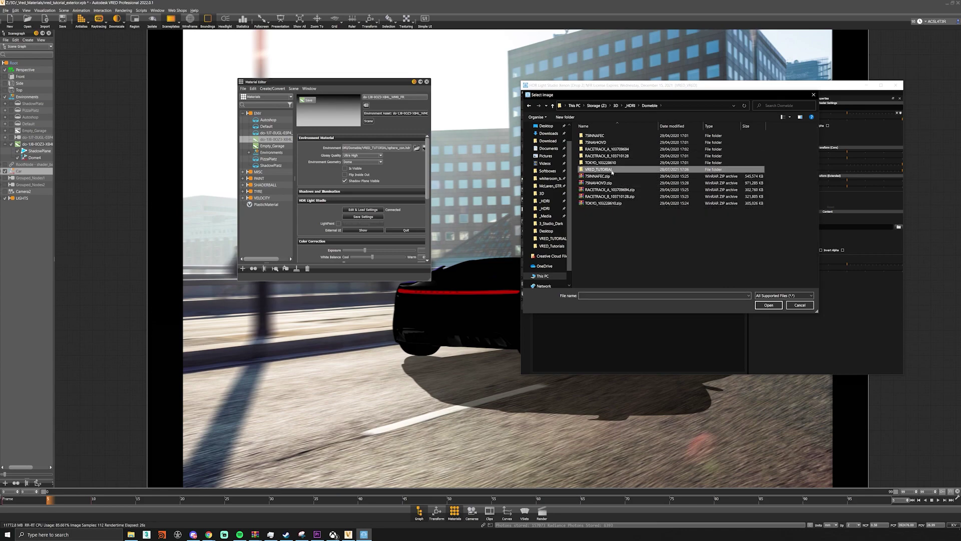
double_click(601, 169)
double_click(732, 149)
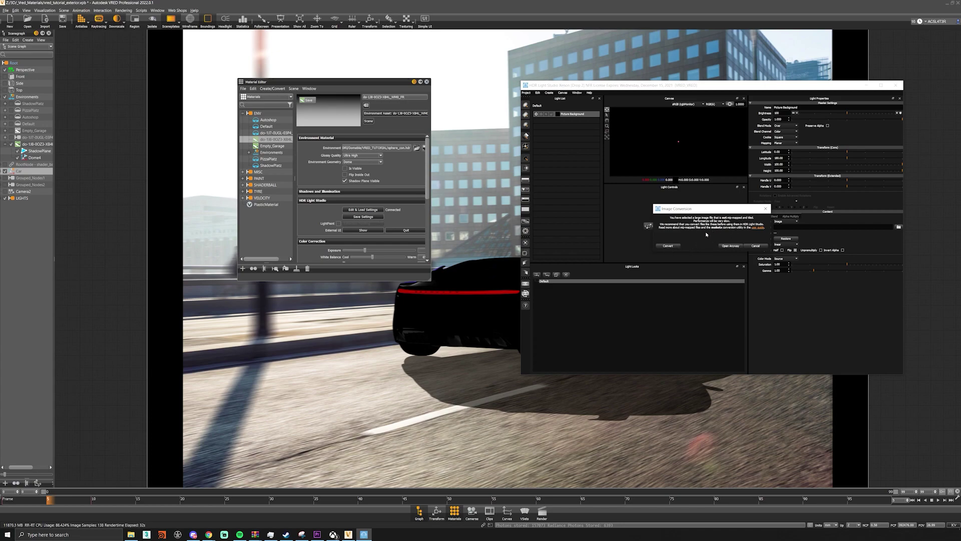
left_click_drag(696, 213, 624, 313)
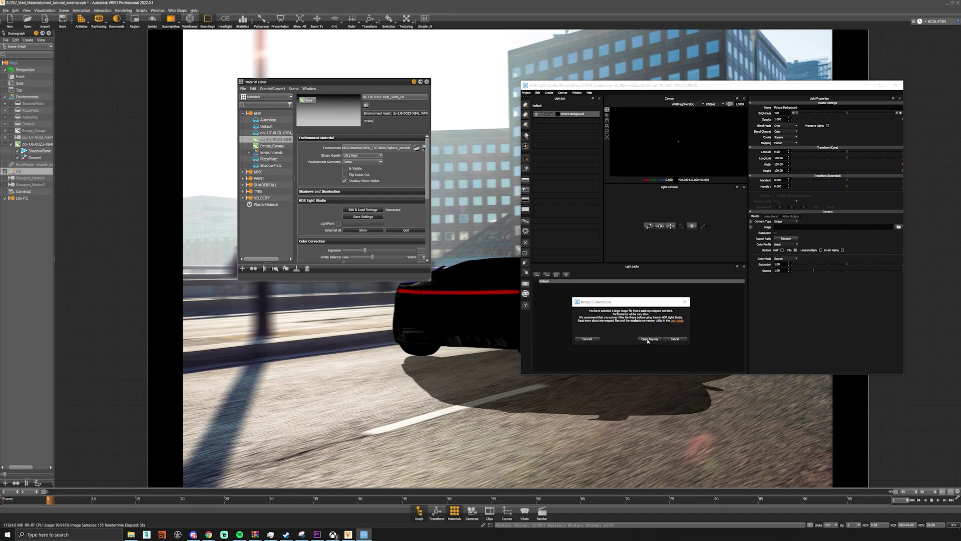
left_click(649, 339)
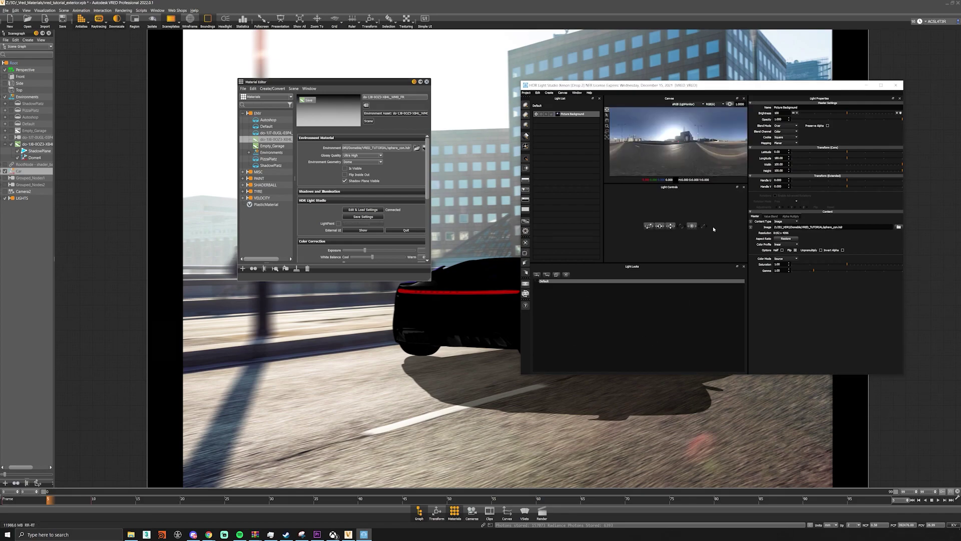
Uncover the car by moving the HDR Light Studio window, hide the sceneplates, and make the environment material visible.
left_click(589, 92)
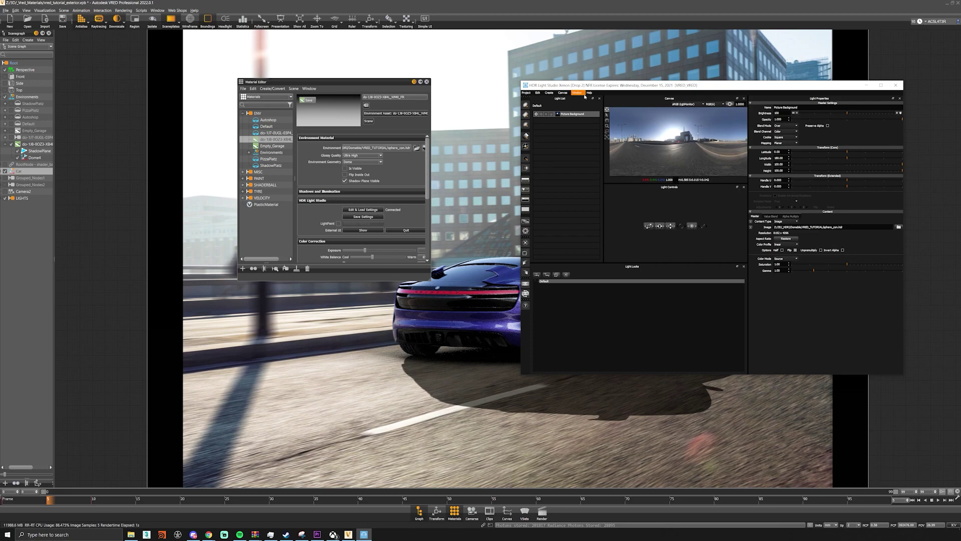
left_click(646, 129)
left_click_drag(656, 88, 669, 404)
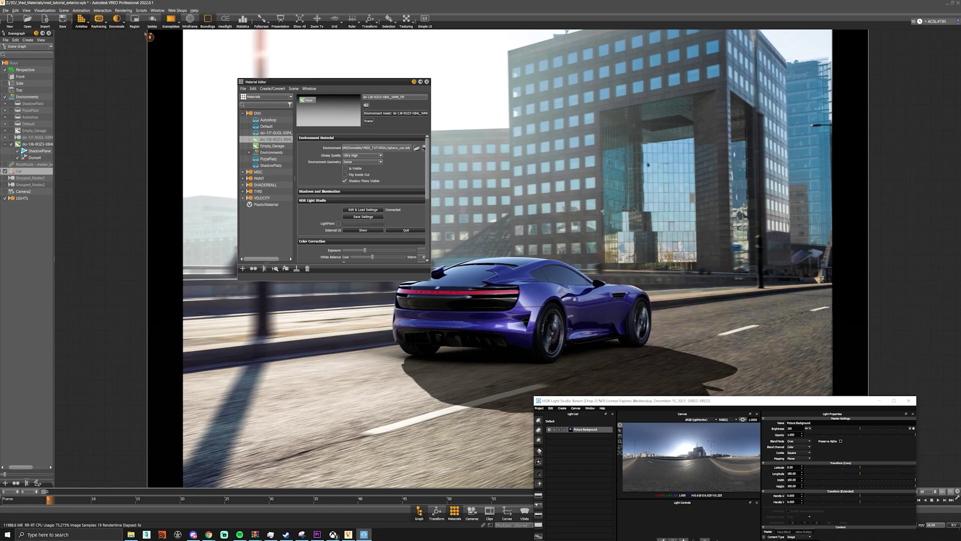
left_click(170, 19)
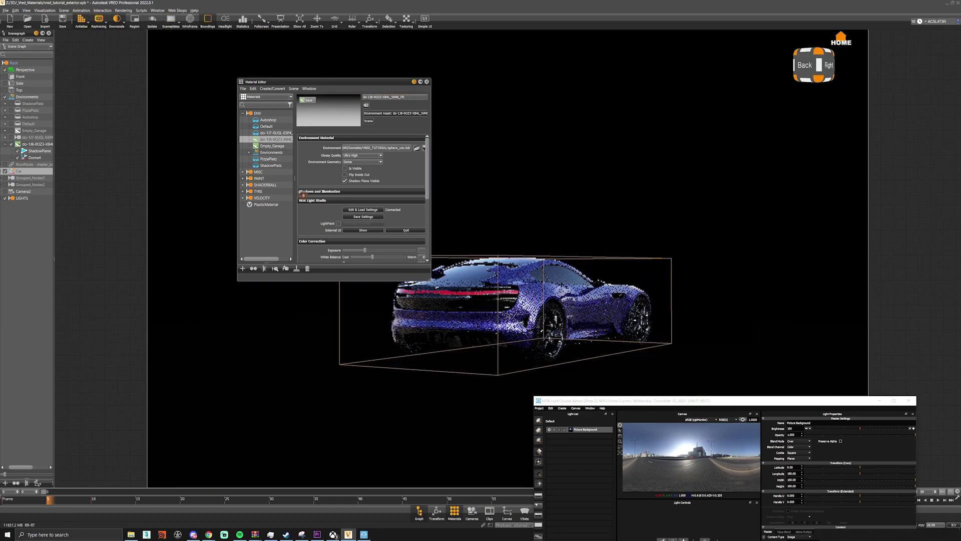
left_click(345, 168)
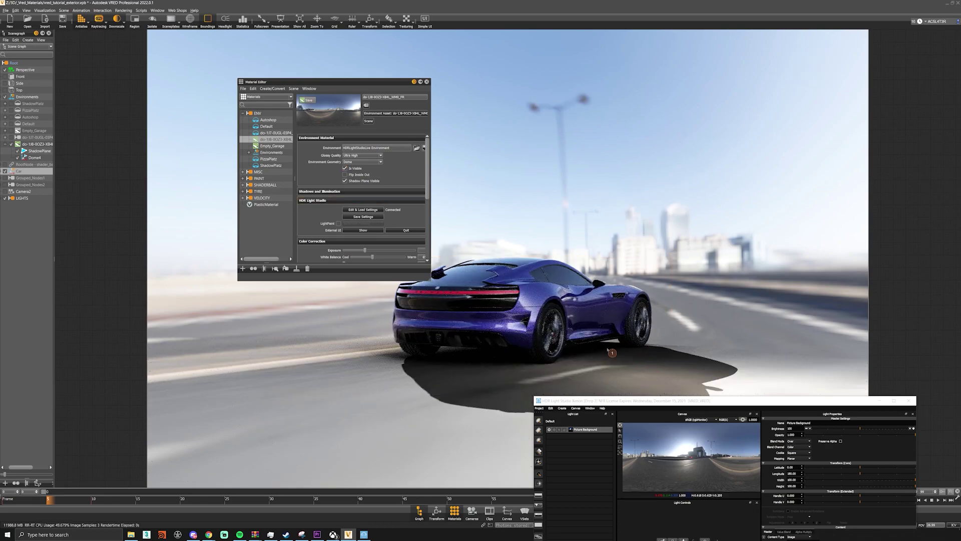
Rearrange the editor windows around the car and set the picture background's longitude to 0.
mouse_move(701, 404)
left_mouse_down()
mouse_move(746, 394)
mouse_move(693, 239)
mouse_move(703, 244)
mouse_move(701, 406)
mouse_move(692, 400)
left_mouse_up()
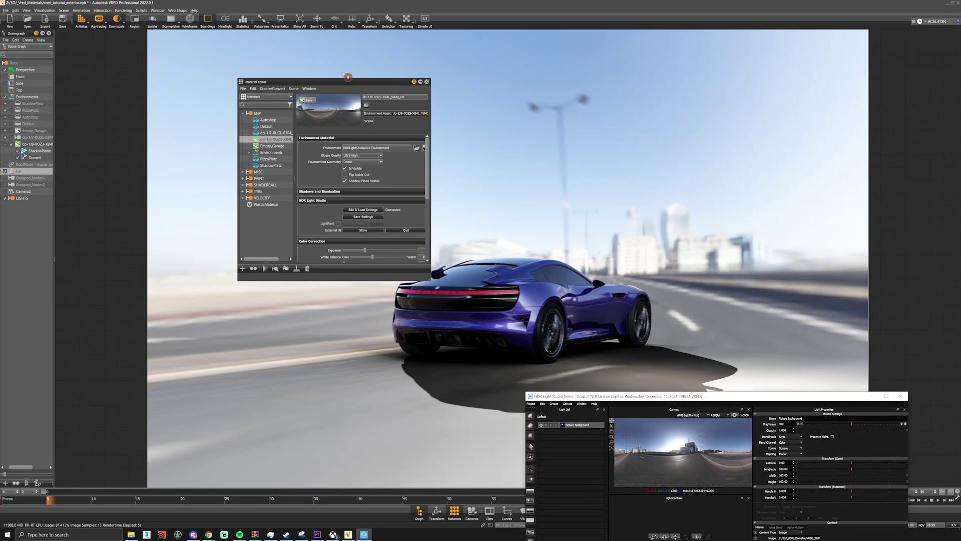
left_click_drag(336, 81, 153, 305)
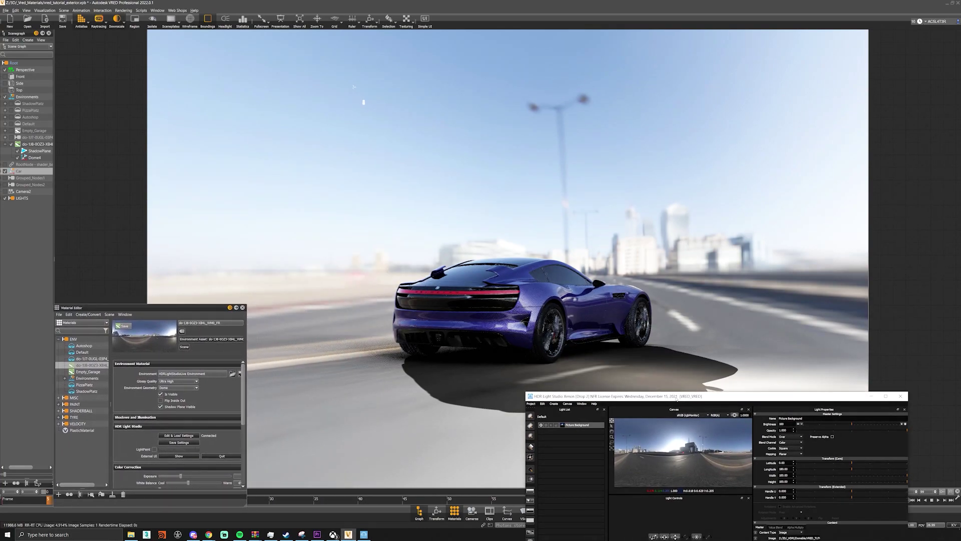
left_click_drag(685, 400, 655, 100)
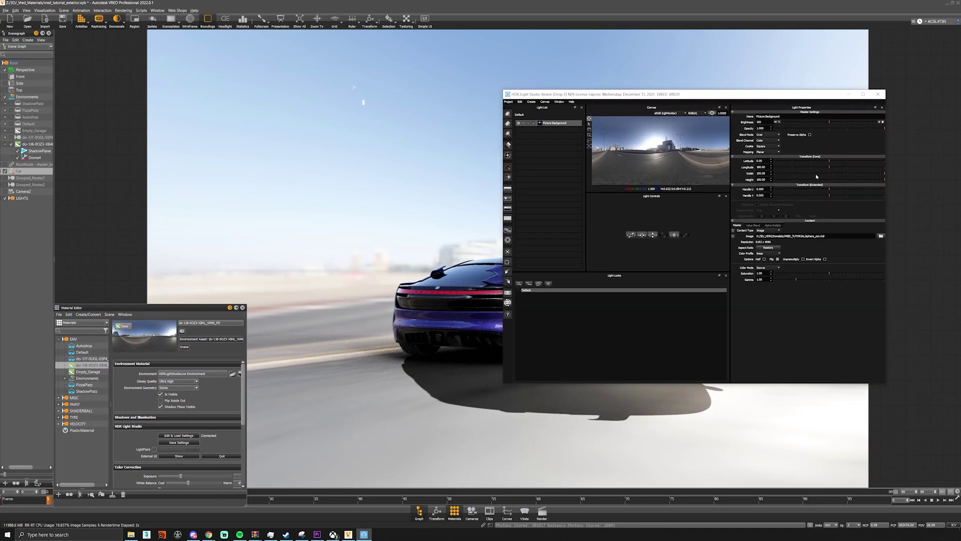
left_click_drag(829, 169, 787, 169)
left_click_drag(630, 94, 683, 114)
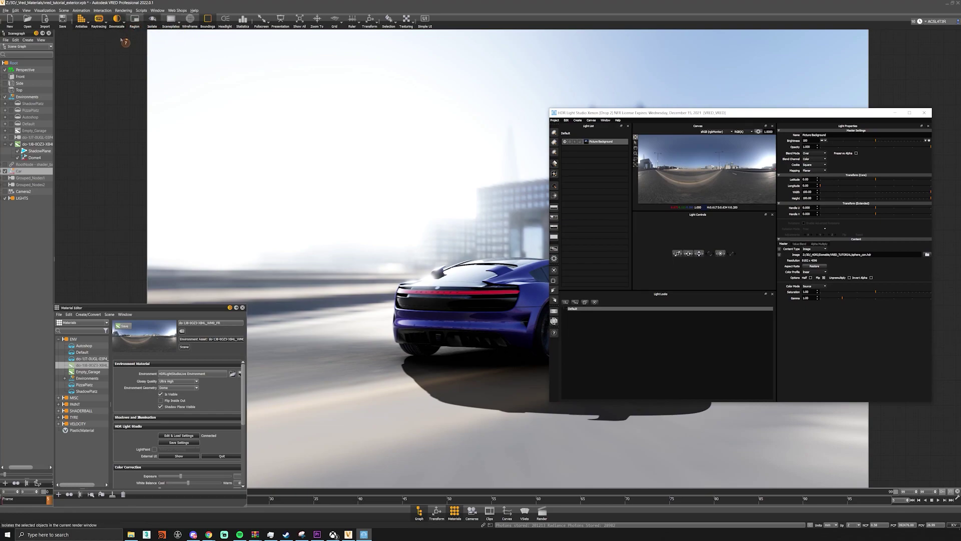
Show the sceneplates again and enable LightPaint in Reflection Painting mode for the environment.
left_click(171, 20)
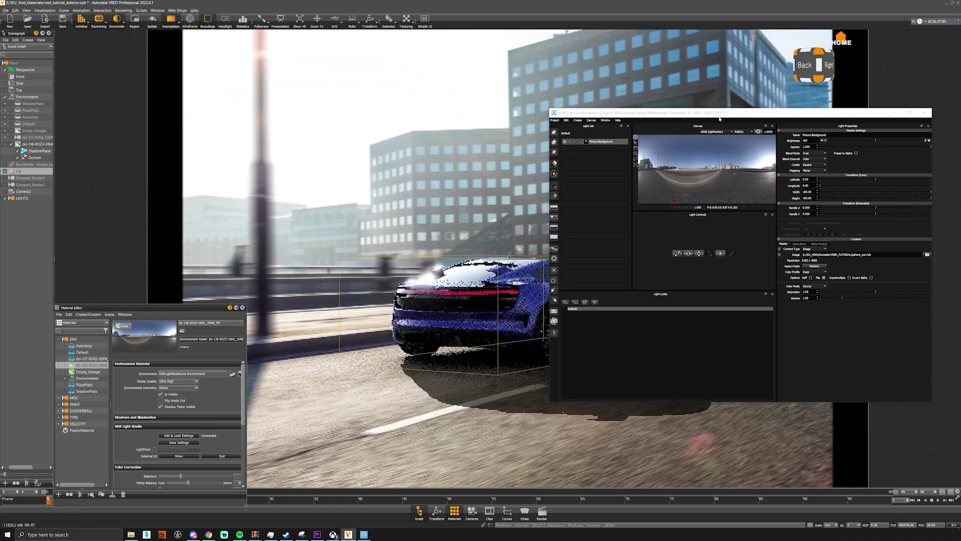
left_click_drag(550, 401, 449, 465)
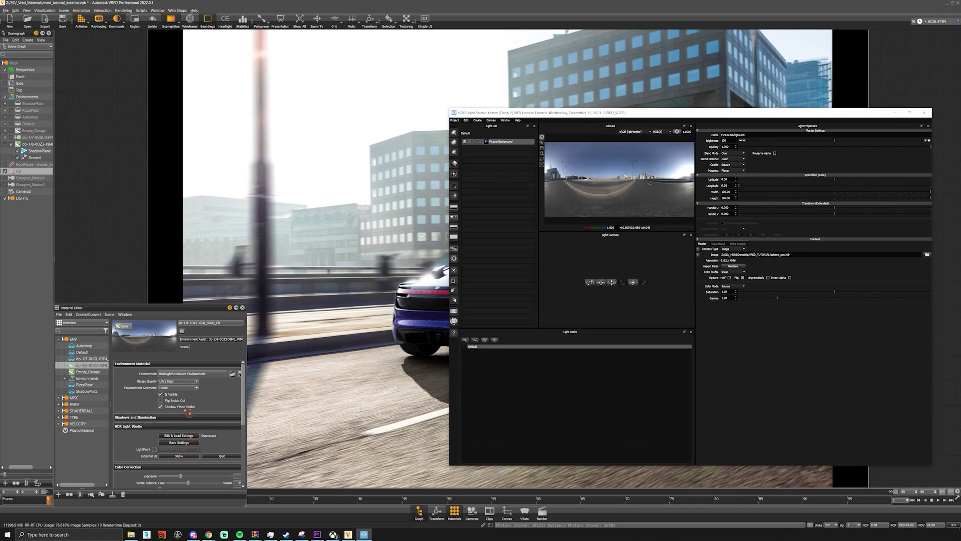
left_click(155, 449)
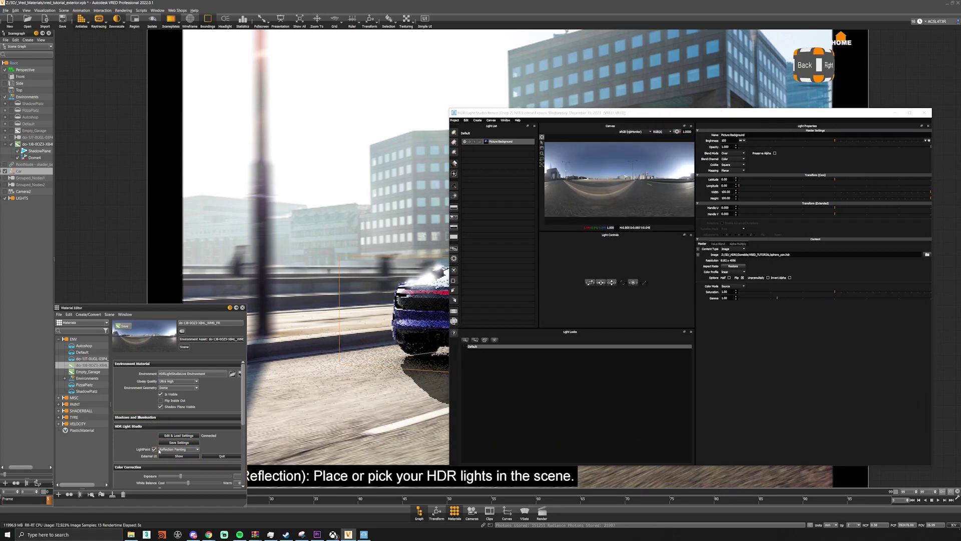
left_click_drag(500, 112, 646, 118)
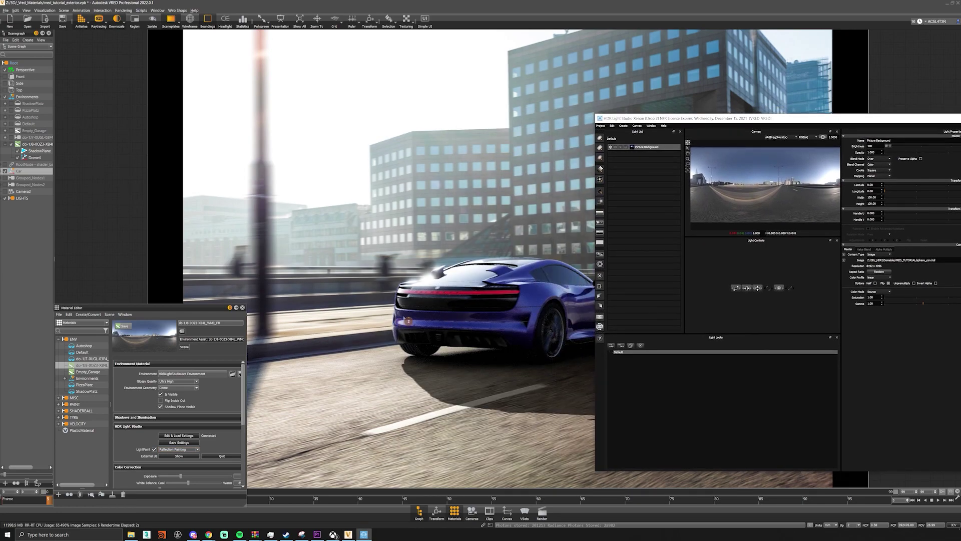
Add a round light and place its reflection on the car's rear bumper at the left corner.
left_click(603, 139)
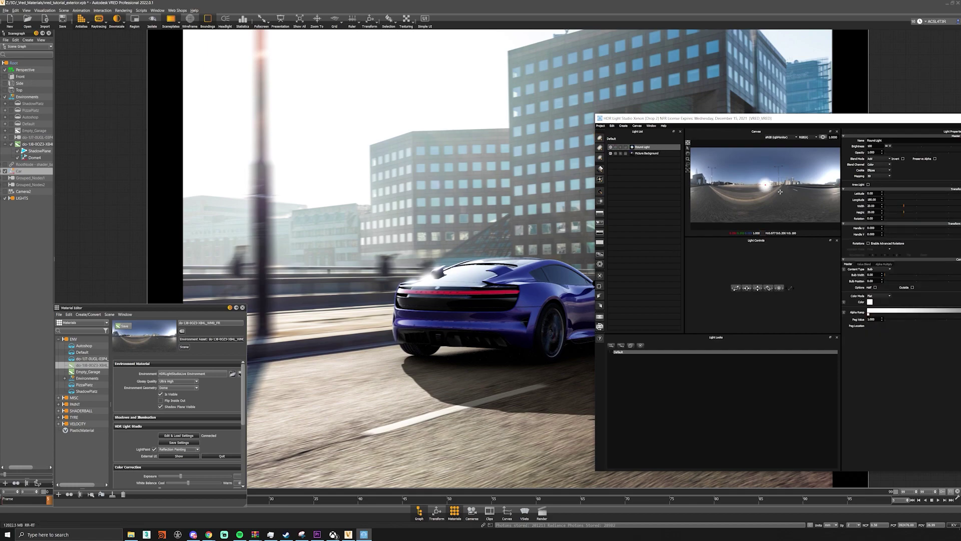
left_click_drag(767, 193, 771, 178)
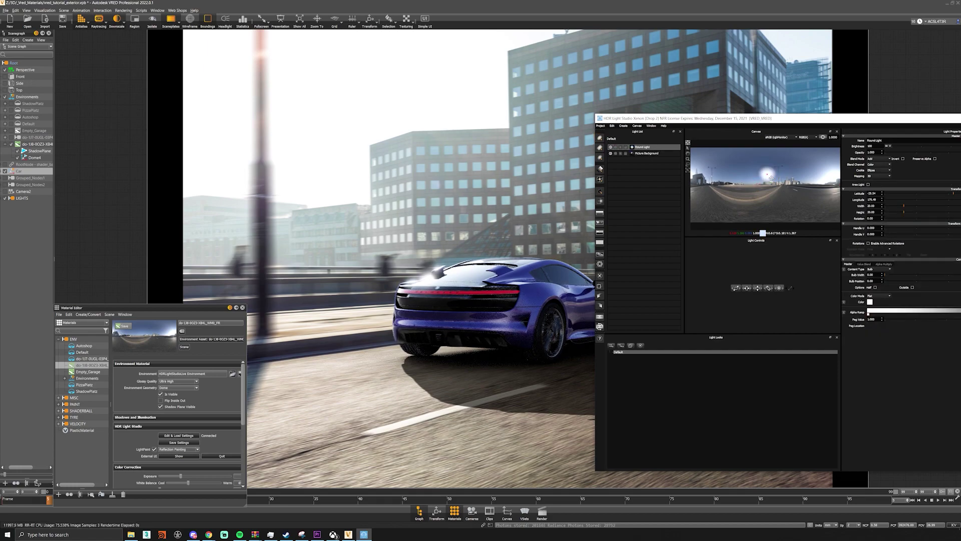
left_click(405, 319)
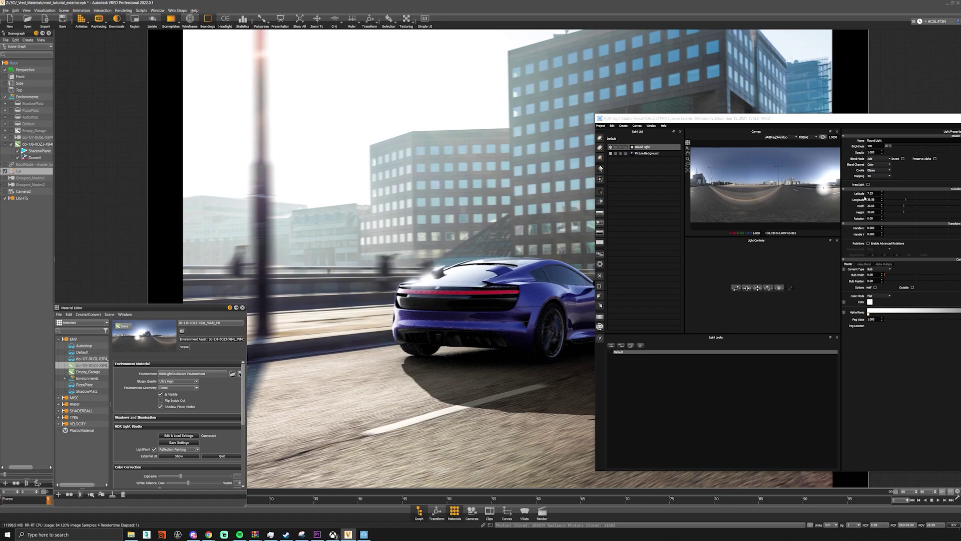
Increase the round light's brightness.
left_click(883, 152)
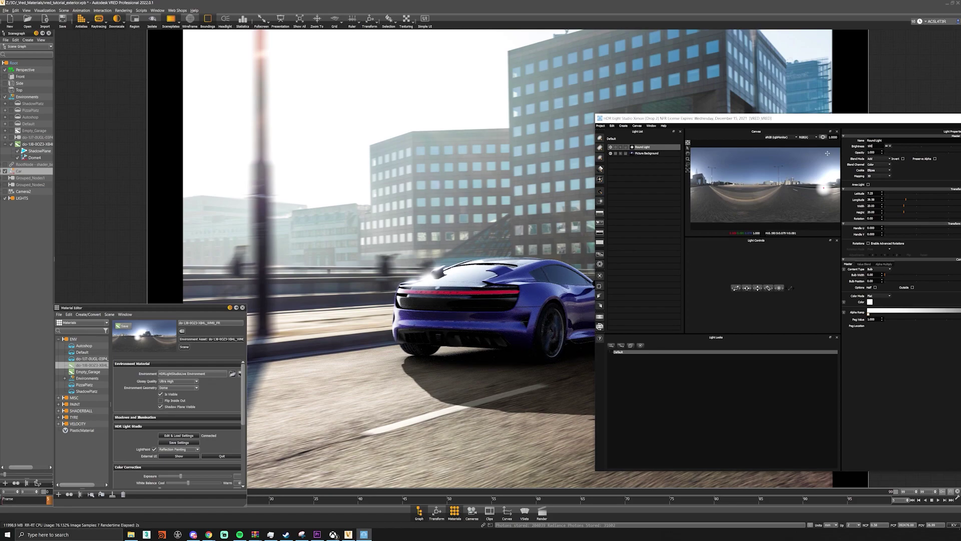
key("Return")
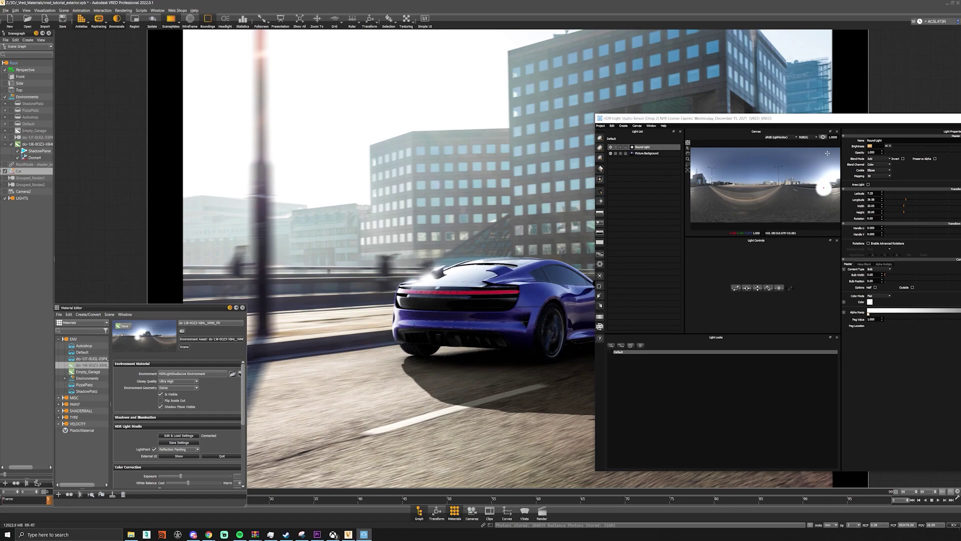
left_click(881, 147)
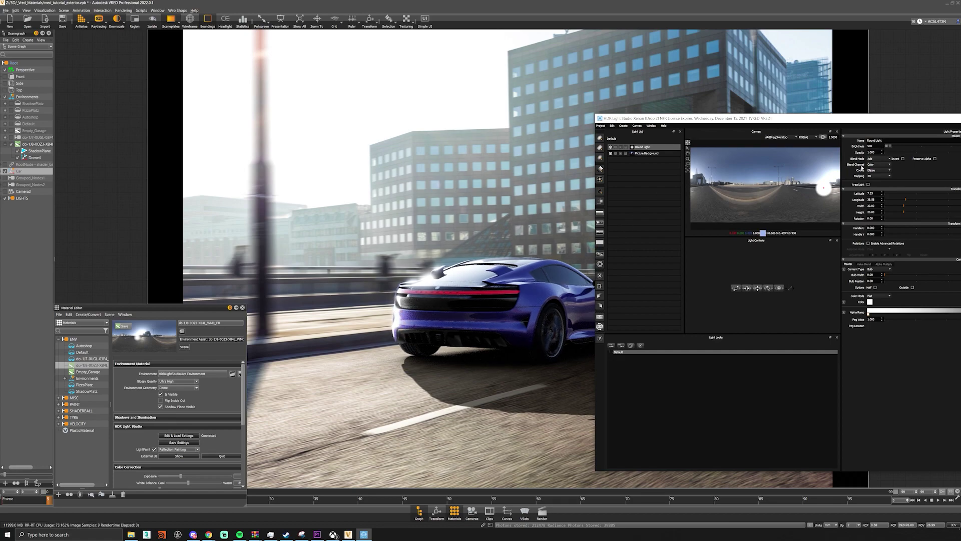
Bring the light properties into full view and widen the round light to about 63.
left_click_drag(844, 118, 738, 116)
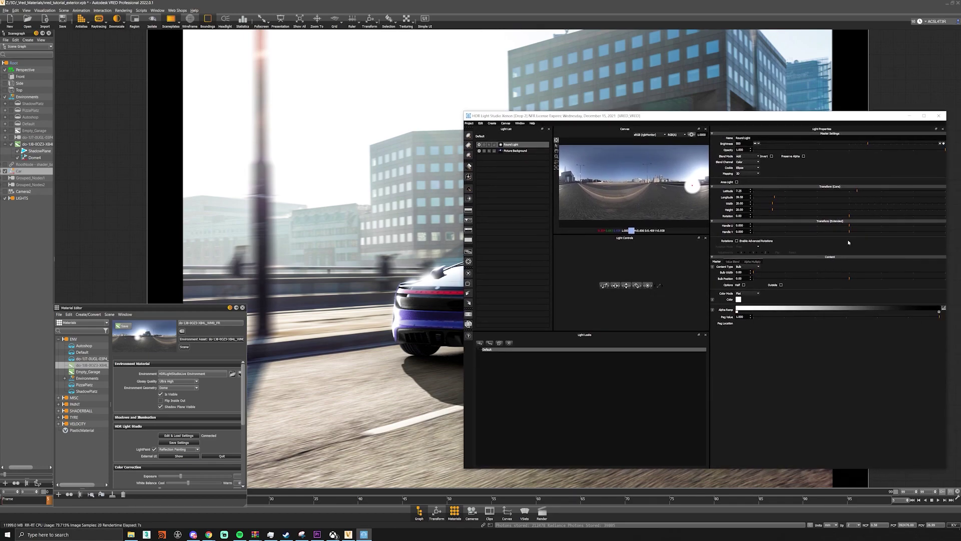
left_click_drag(771, 205, 789, 204)
left_click_drag(780, 203, 815, 205)
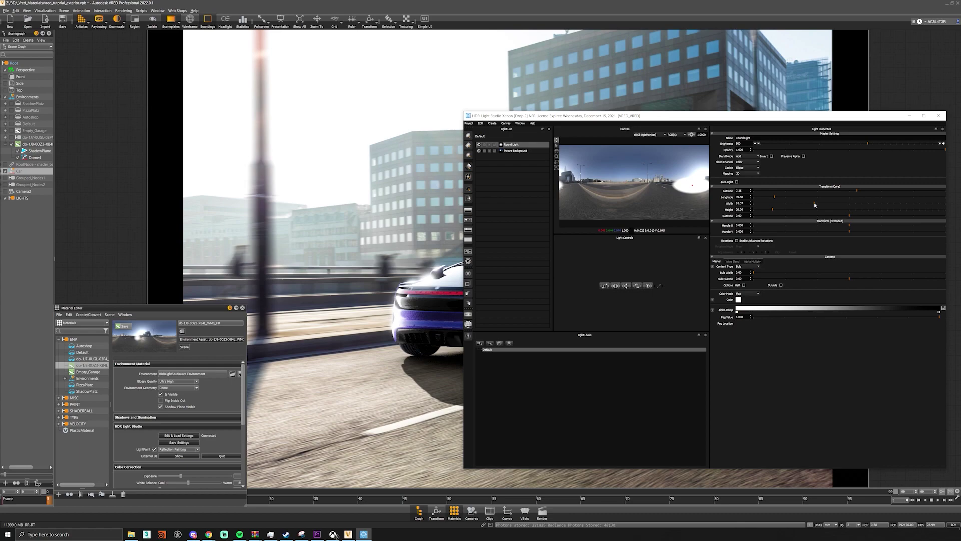
Lower the round light's brightness.
left_click(748, 145)
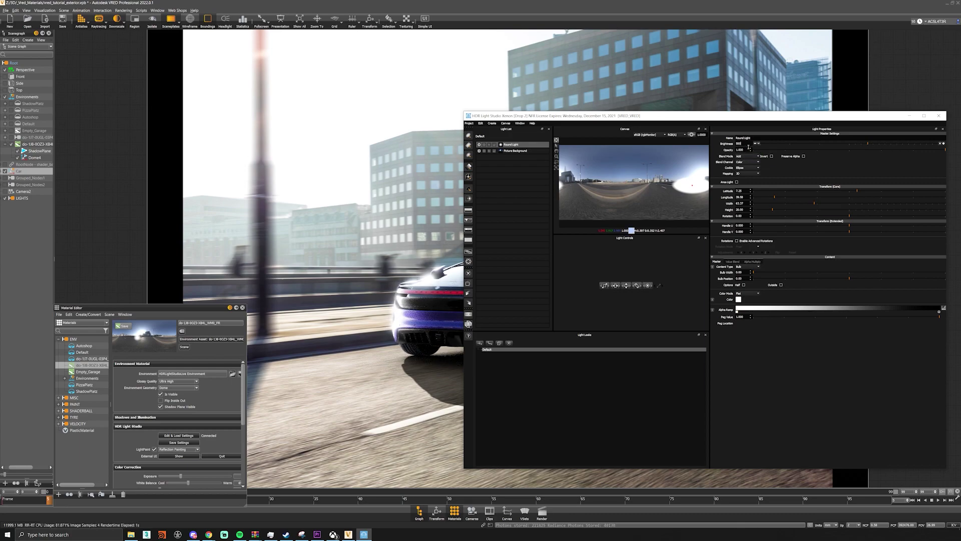
double_click(746, 144)
key("Return")
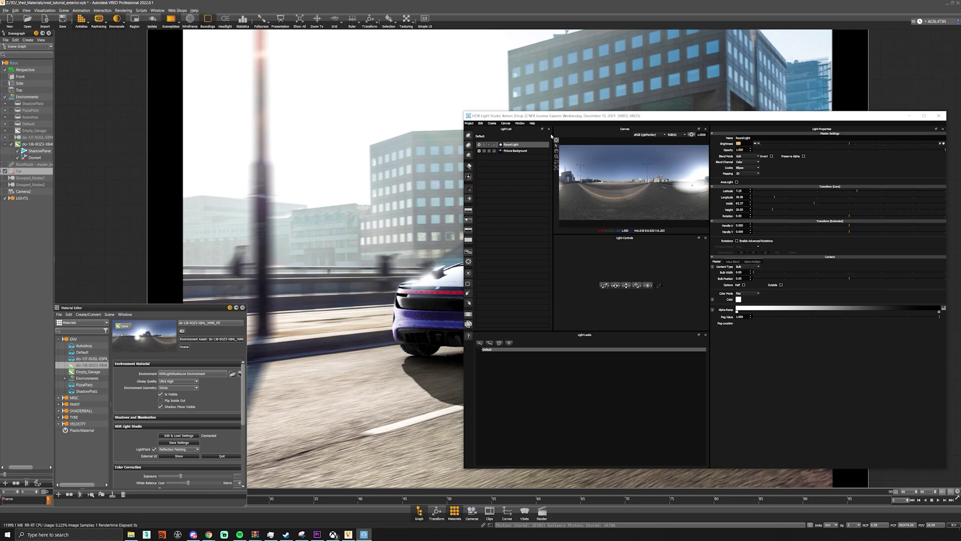
Move the HDR Light Studio window below the car and close the Material Editor to clear the render view.
left_click_drag(545, 118, 484, 376)
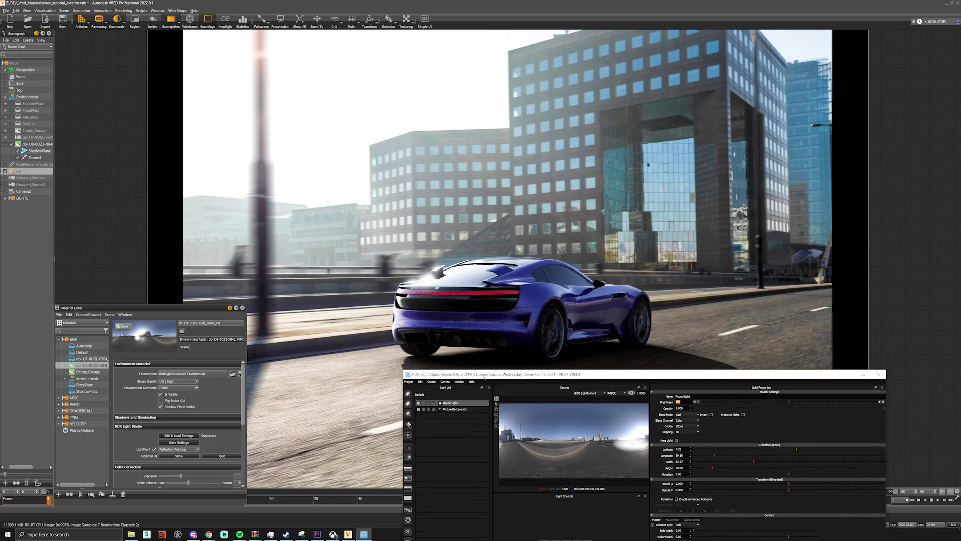
left_click(242, 307)
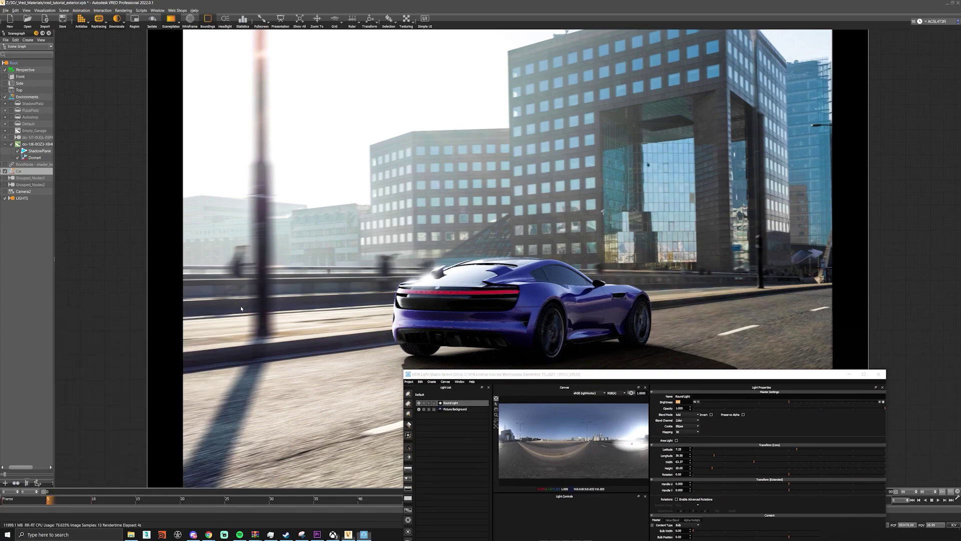
left_click_drag(583, 373, 412, 370)
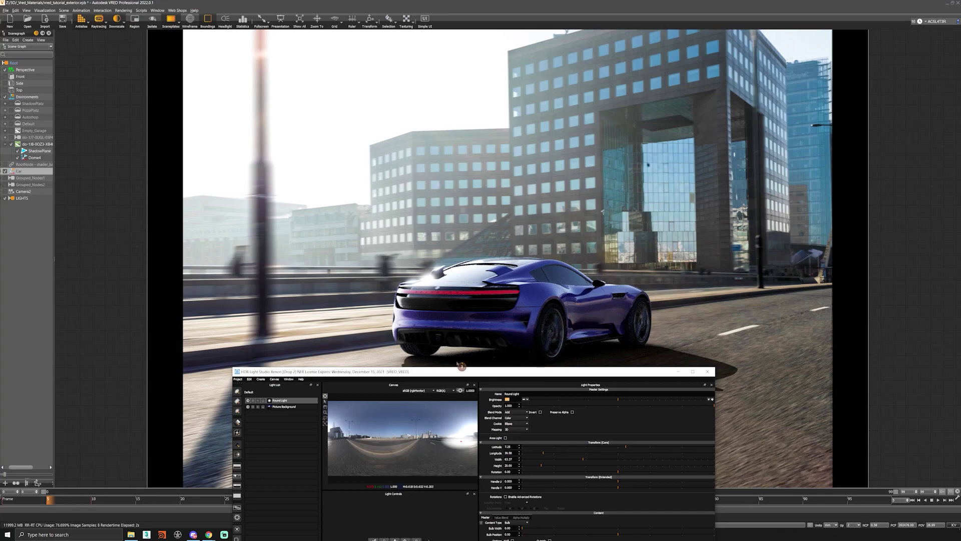
Add a gradient light with its rotation set to 180 and place its reflection on the side of the car.
left_click(237, 424)
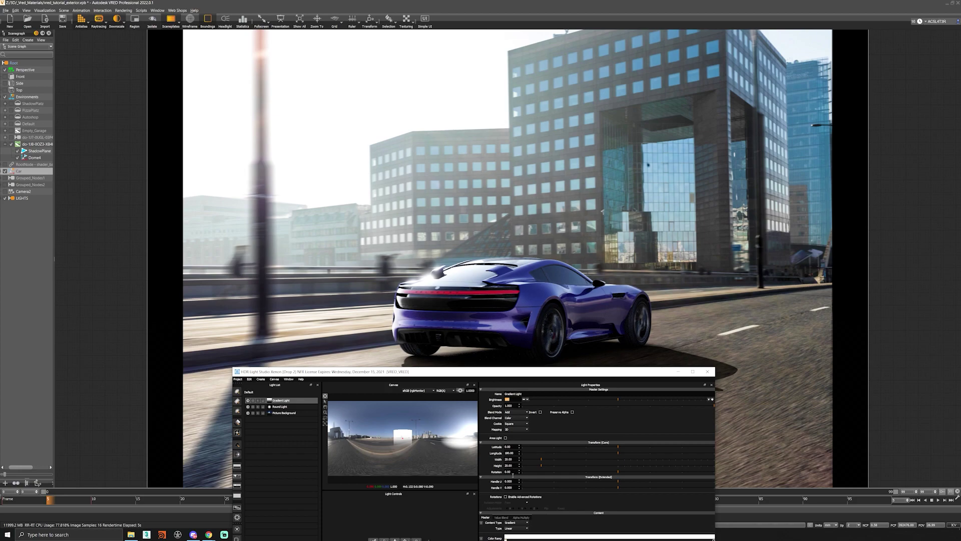
type("180")
key("Return")
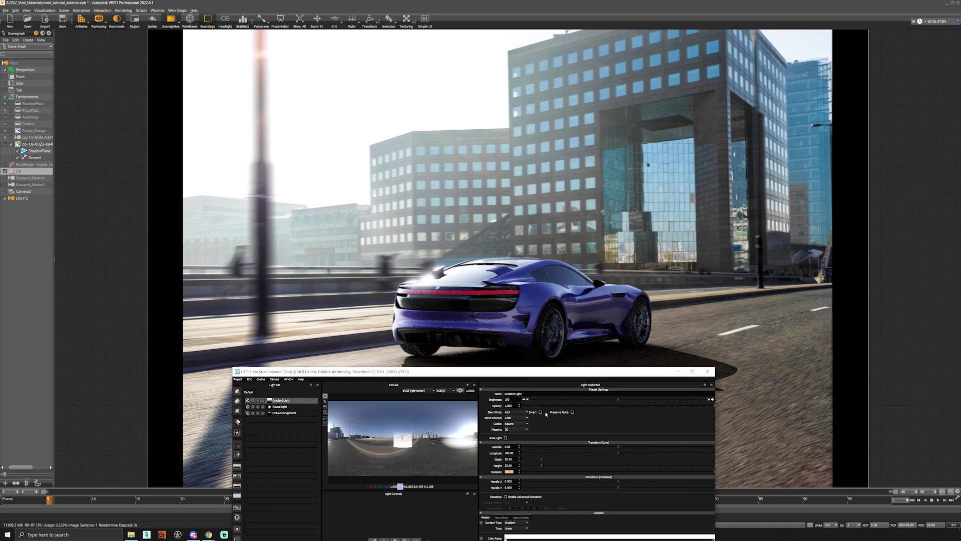
left_click_drag(578, 372, 665, 368)
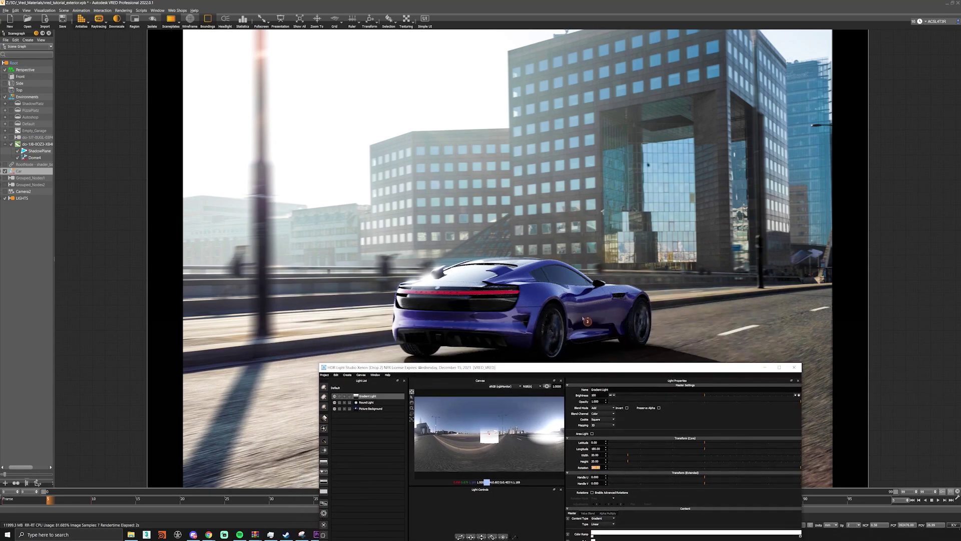
left_click(585, 300)
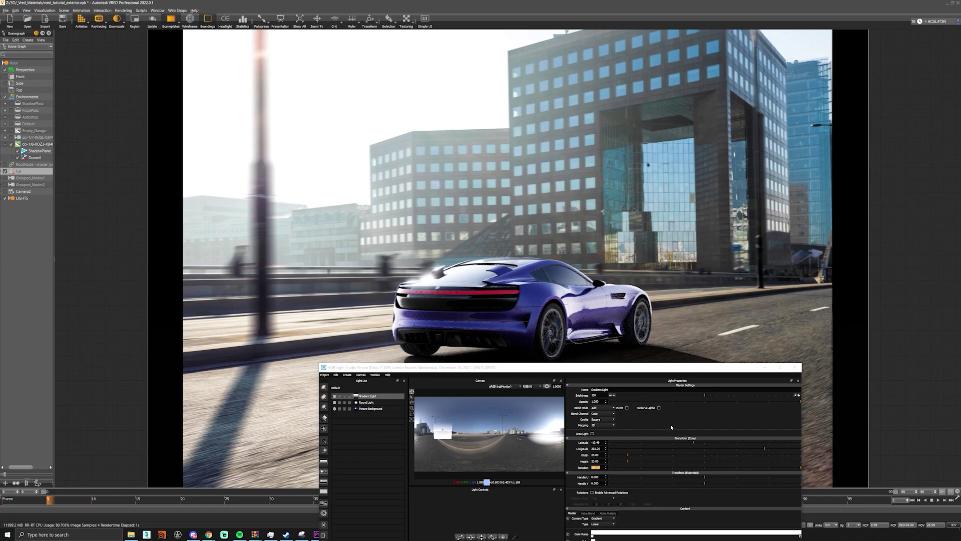
Lower the gradient light's brightness and widen the light to about 58.
left_click_drag(603, 399, 567, 404)
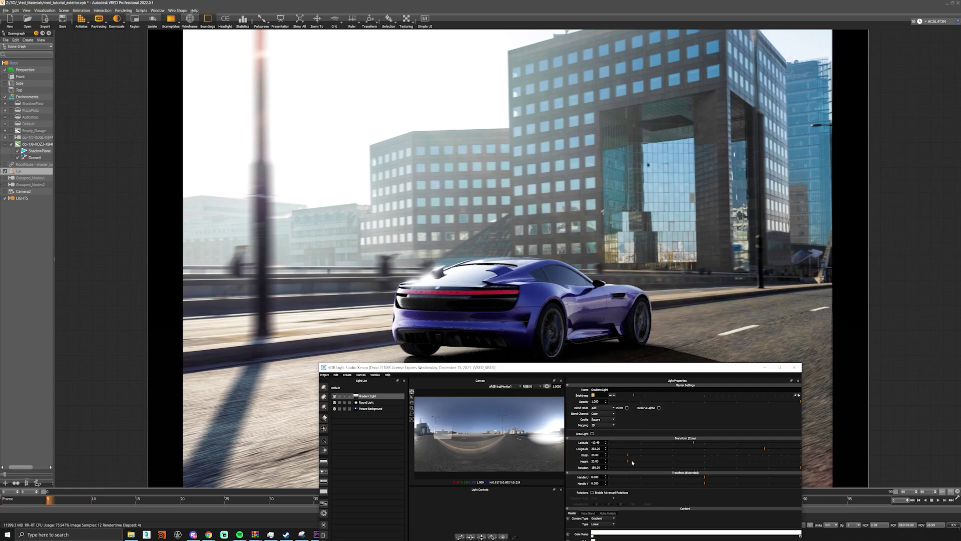
left_click(665, 457)
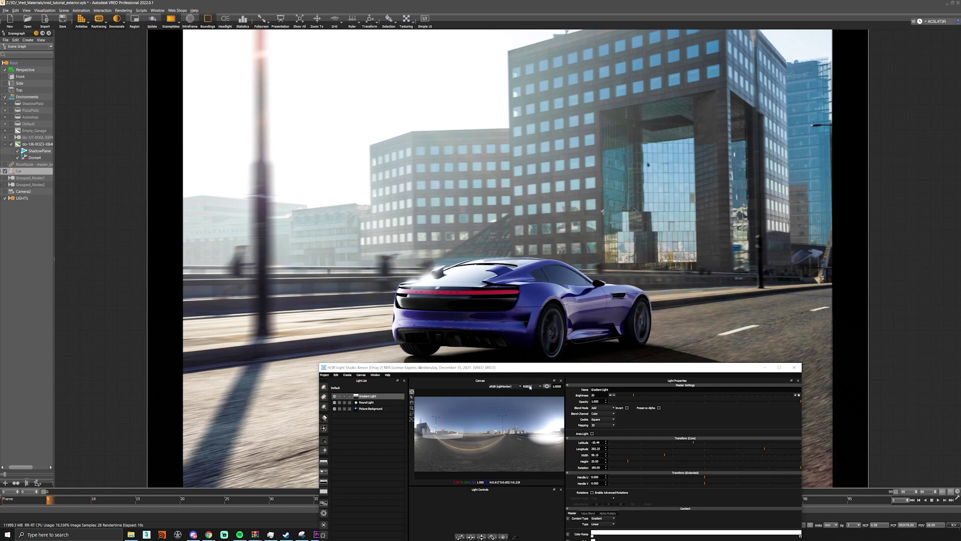
Add a second round light and turn off the gradient light and the first round light, leaving the picture background on.
left_click_drag(509, 367, 590, 179)
left_click(406, 200)
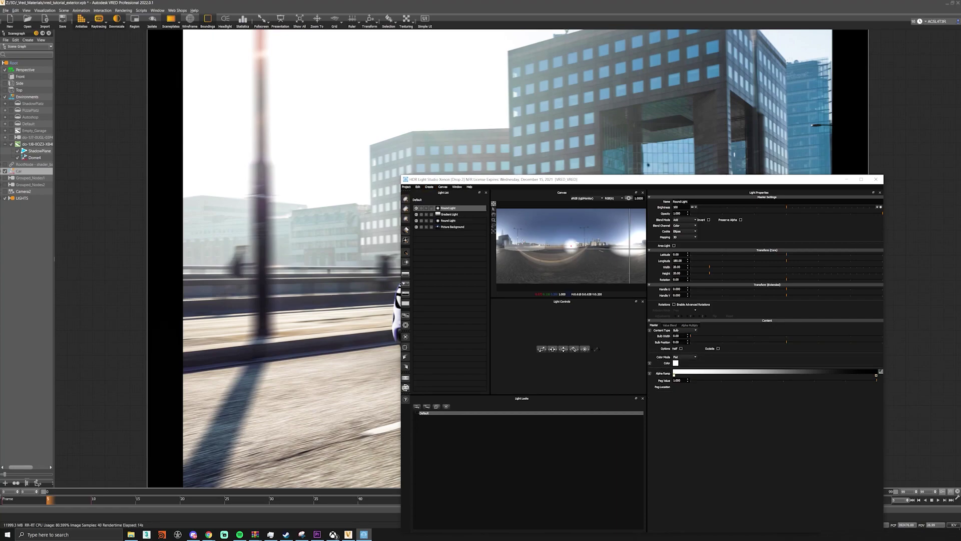
left_click(416, 214)
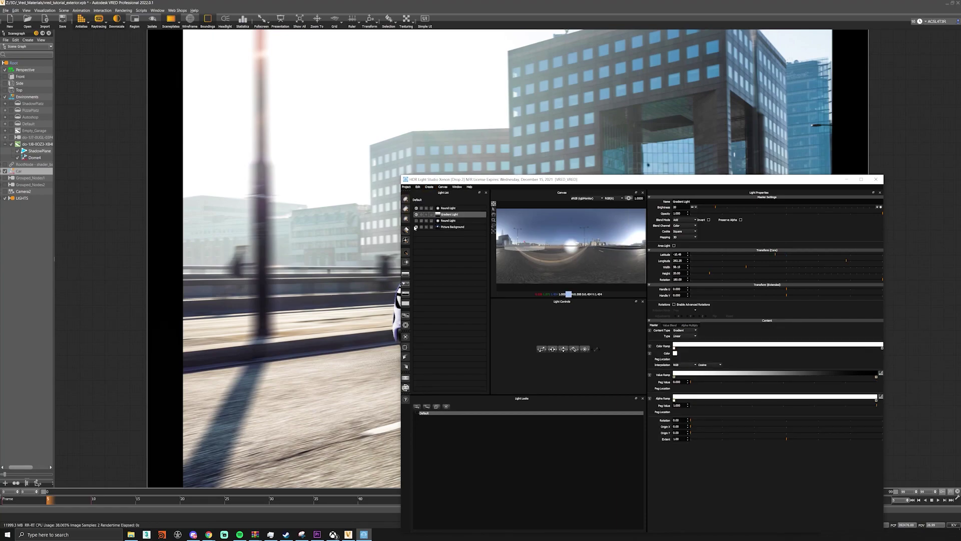
left_click(416, 220)
left_click(416, 227)
left_click(416, 228)
left_click(416, 227)
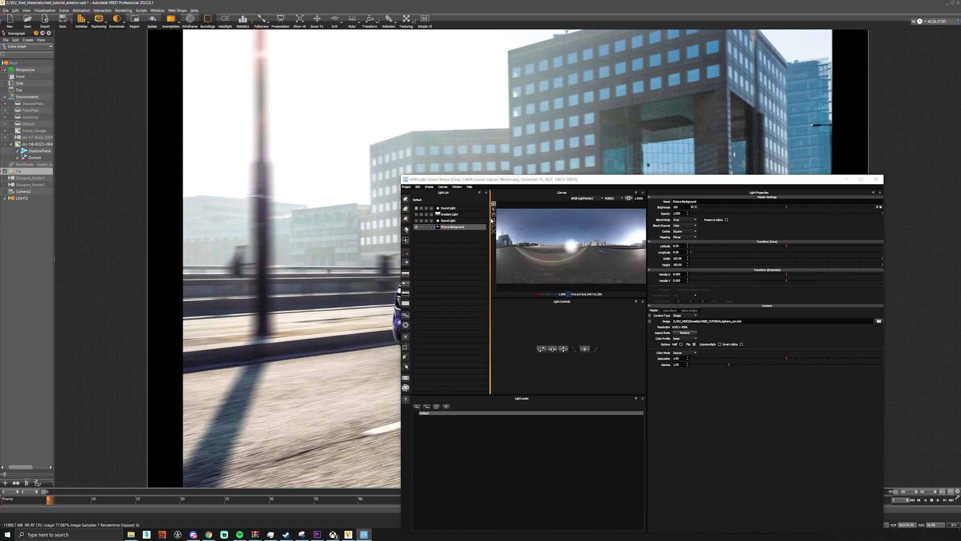
Position the new round light over the sun in the HDR picture background.
scroll(606, 266, "up", 5)
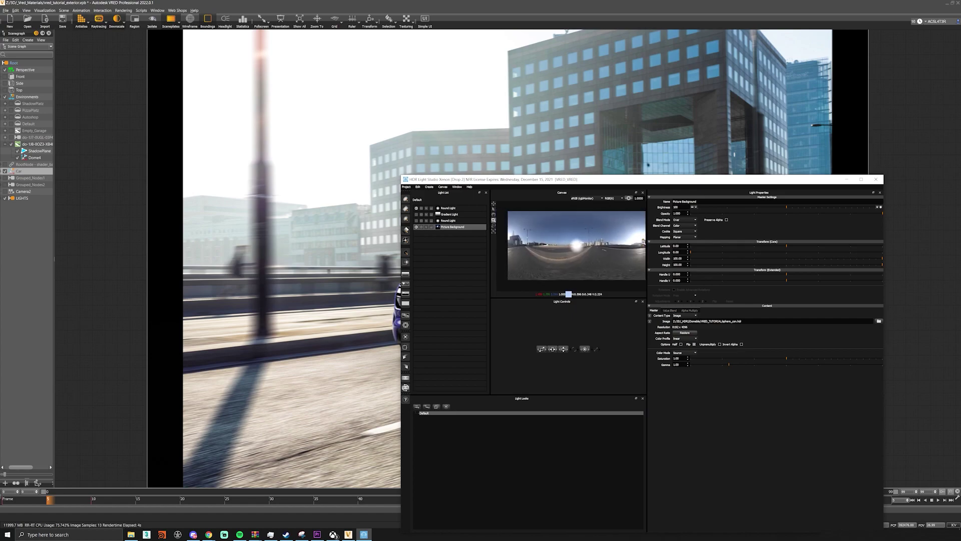
scroll(606, 267, "down", 5)
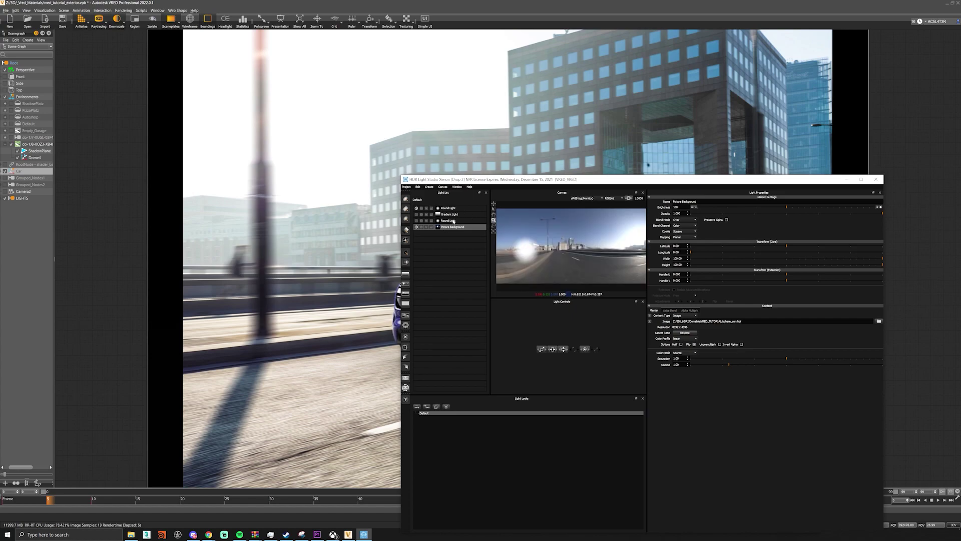
left_click(448, 208)
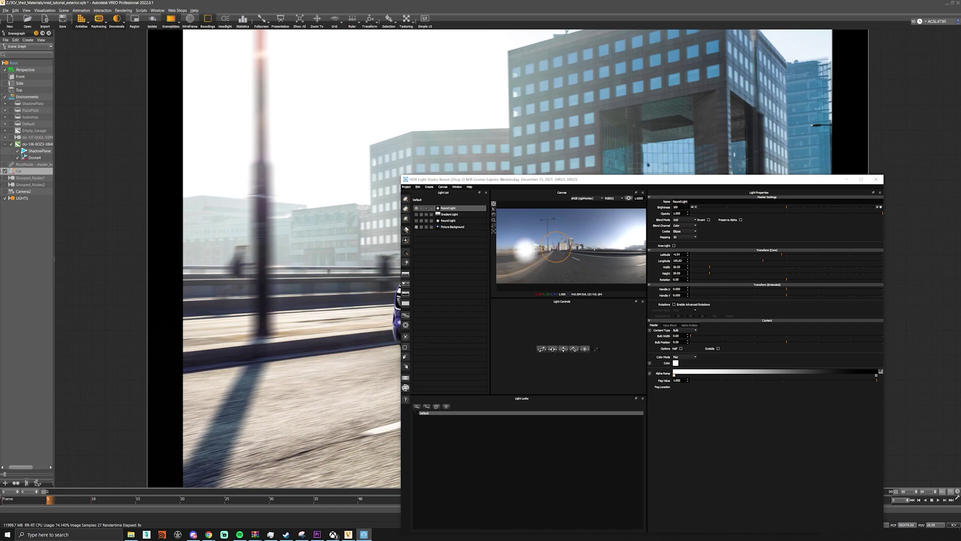
left_click(643, 242)
Set the new round light's blend mode to Amplify with Invert enabled and raise its brightness.
left_click(691, 219)
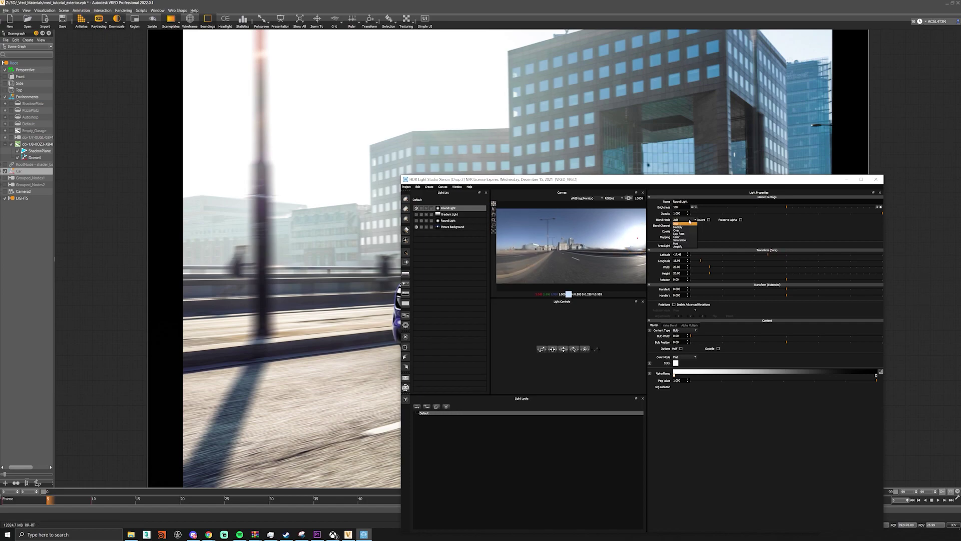
left_click(686, 247)
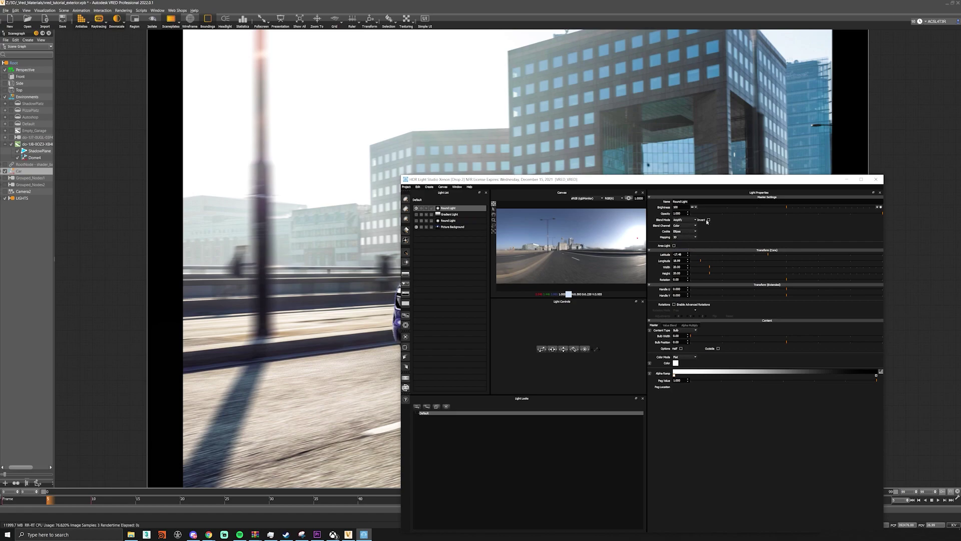
left_click(709, 219)
left_click_drag(790, 207, 832, 208)
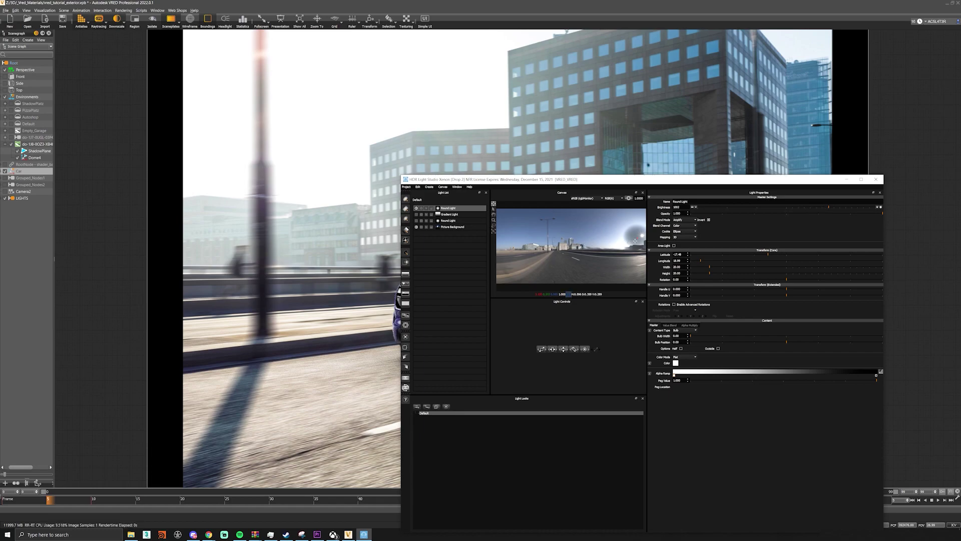
Refine the inverted round light's position over the sun and enlarge it to about 41 wide and 34 high.
left_click(644, 236)
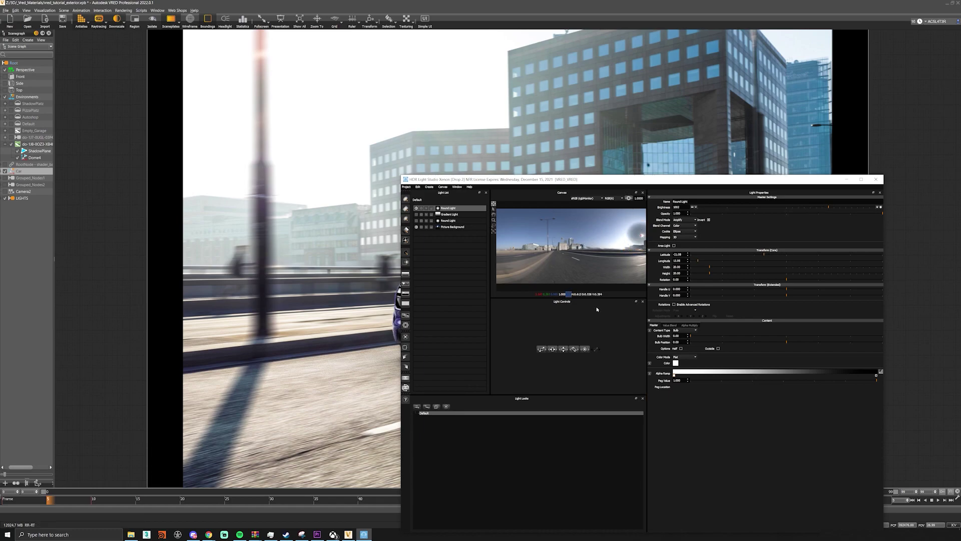
left_click_drag(580, 184, 505, 375)
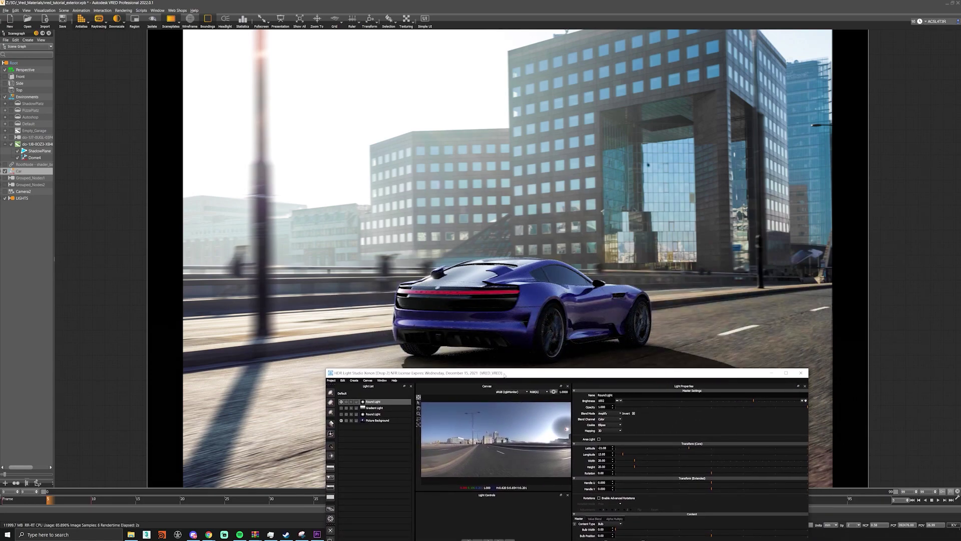
left_click(341, 402)
left_click_drag(641, 463, 646, 461)
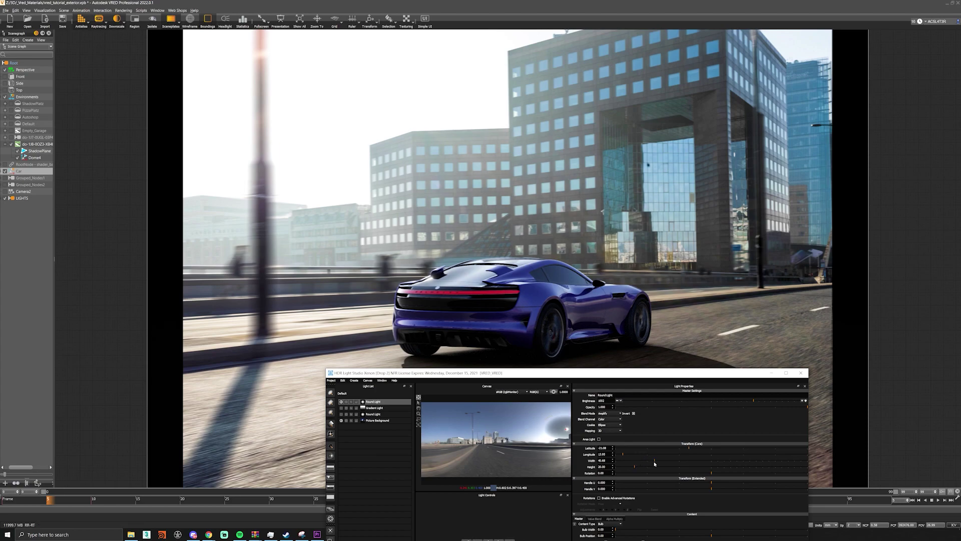
Try different brightness values on the inverted round light, settling on a lower one than before.
left_click_drag(660, 374, 703, 380)
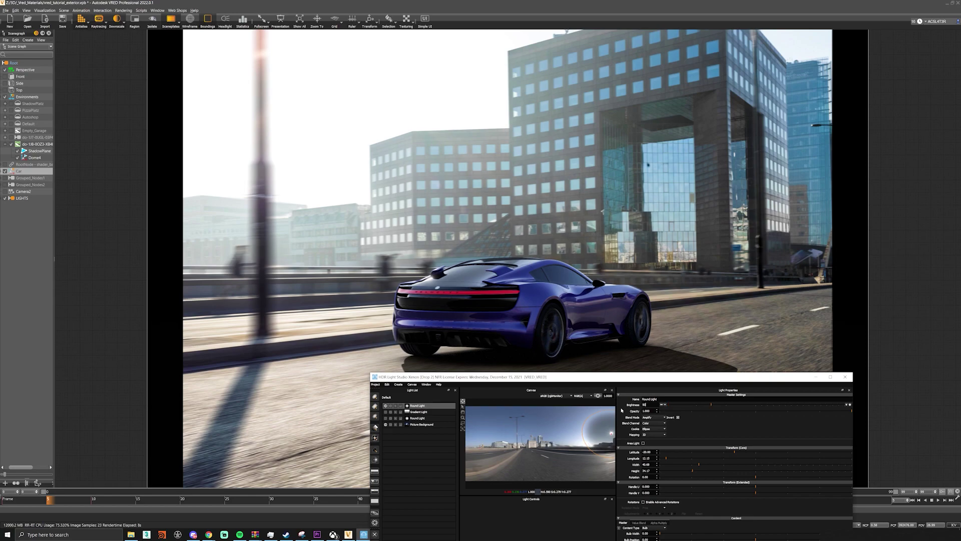
key("Return")
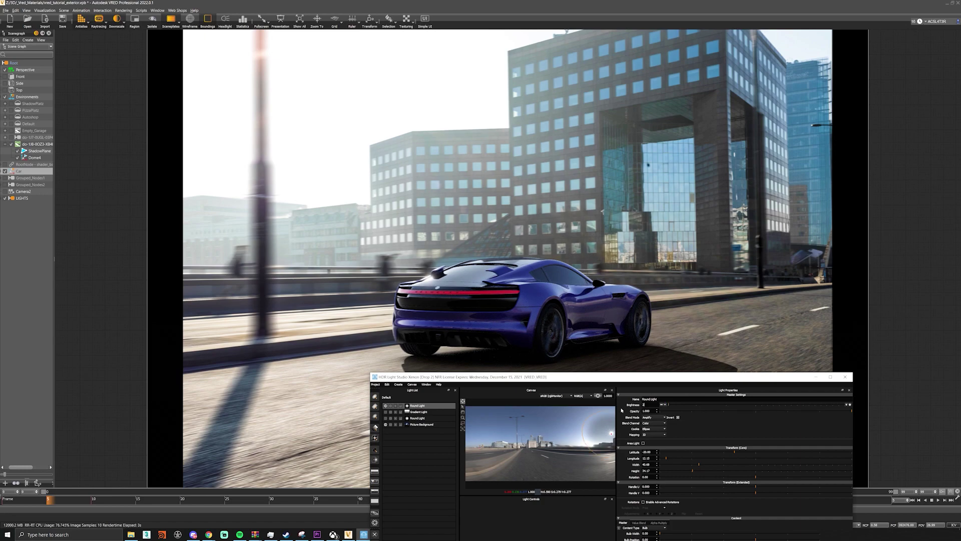
key("Return")
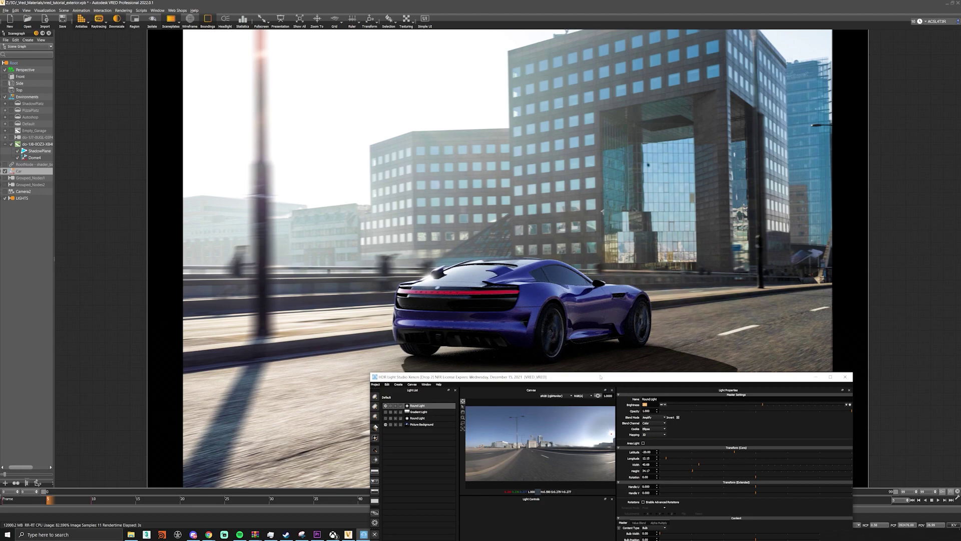
Turn the first round light back on and the inverted round light off.
left_click_drag(601, 377, 522, 373)
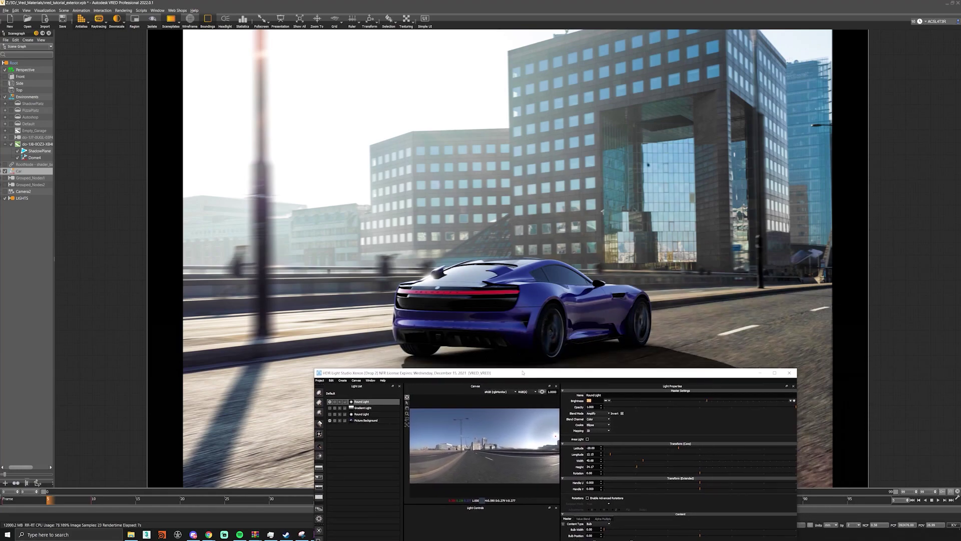
left_click(330, 414)
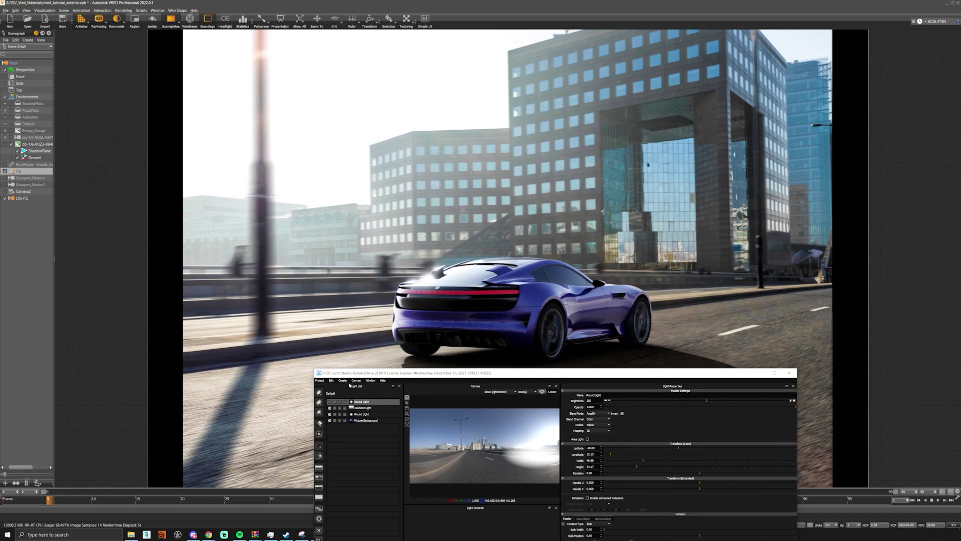
Add a dark light and move it across the HDR onto the sun.
left_click(319, 445)
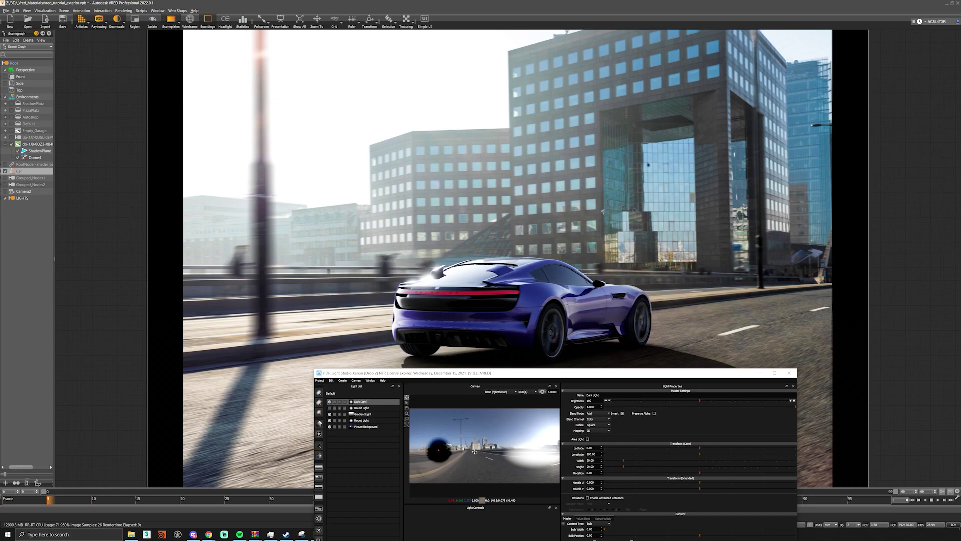
left_click(484, 449)
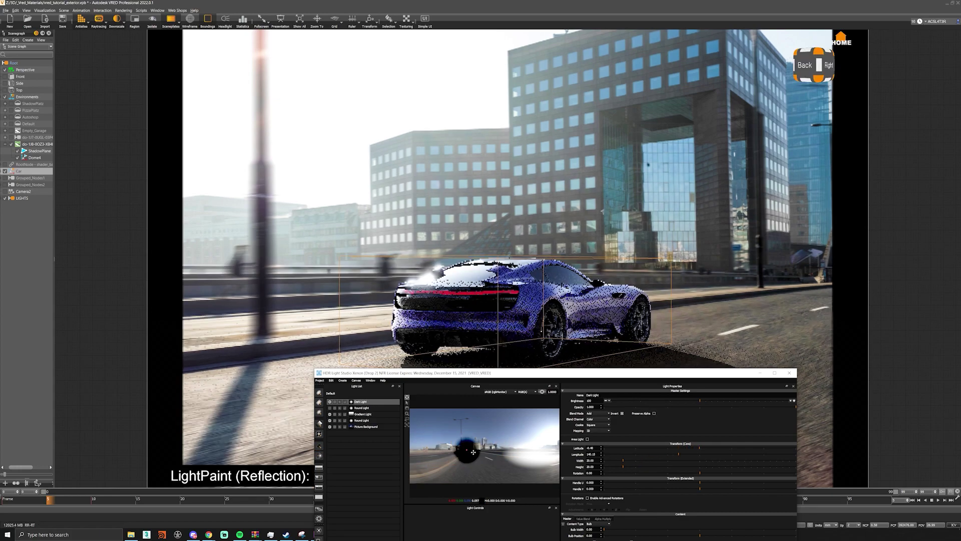
left_click(537, 450)
left_click(526, 453)
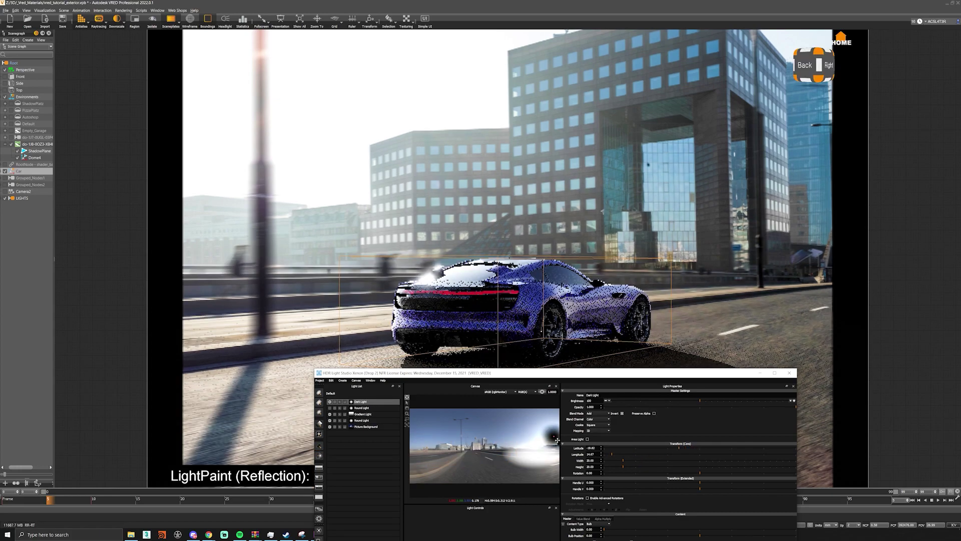
Turn off the first round light and move the visible dark light away from the sun to the middle of the HDR.
left_click(329, 401)
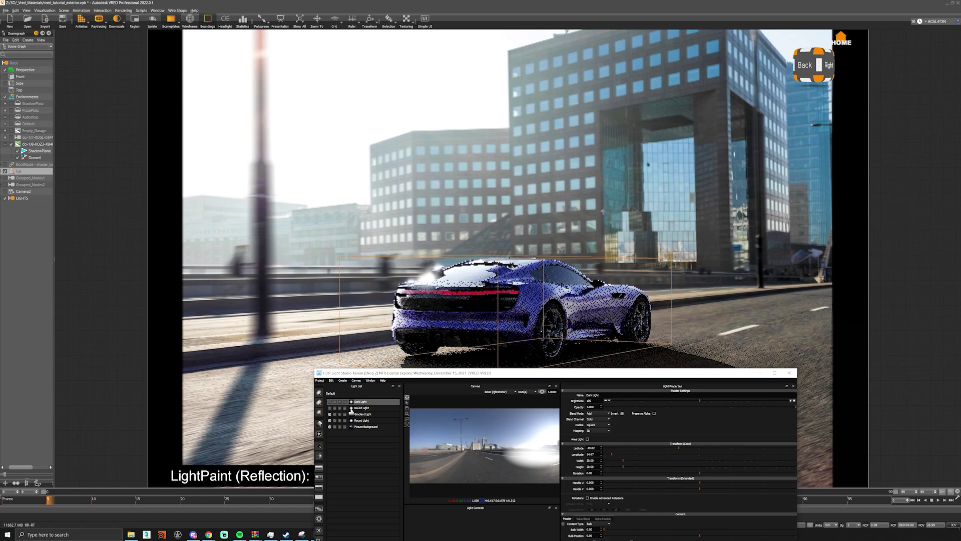
left_click(329, 415)
left_click(329, 401)
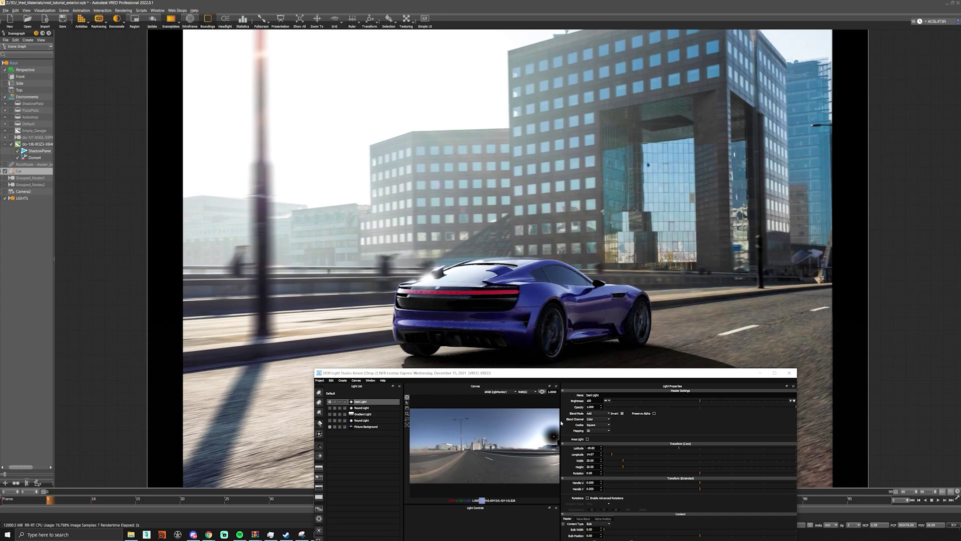
left_click(510, 447)
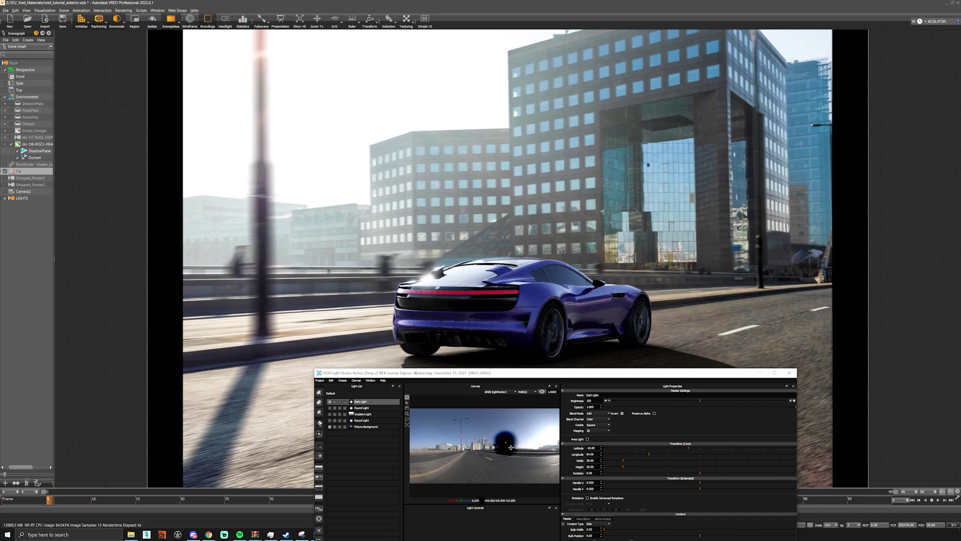
mouse_move(511, 447)
left_mouse_down()
mouse_move(495, 437)
mouse_move(492, 449)
left_mouse_up()
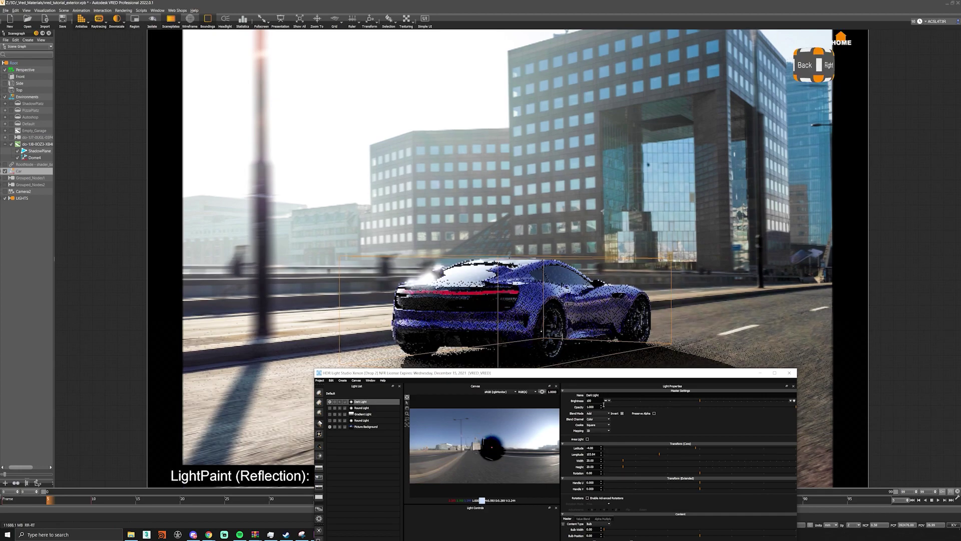
Lower the dark light's brightness and turn it off, and turn the gradient and first round lights back on.
left_click_drag(627, 403, 613, 403)
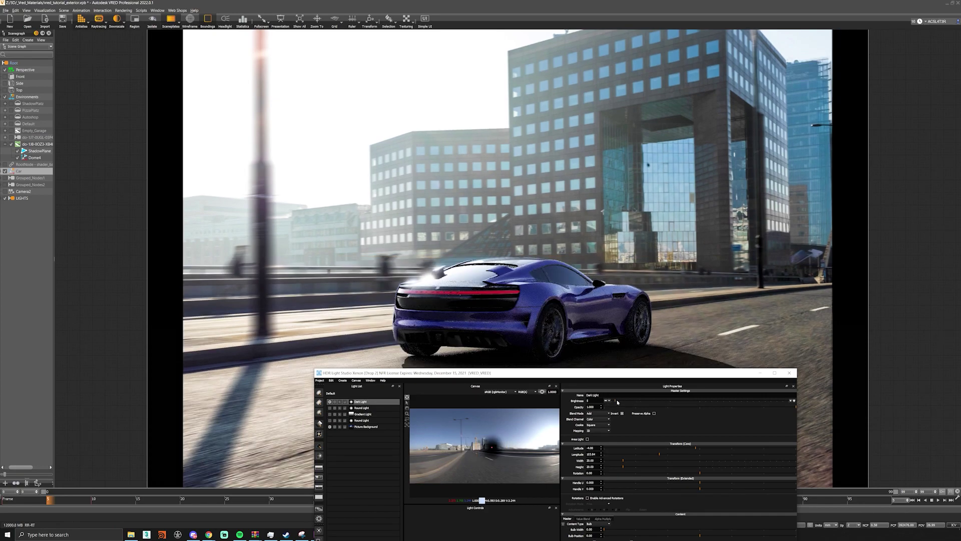
left_click(330, 402)
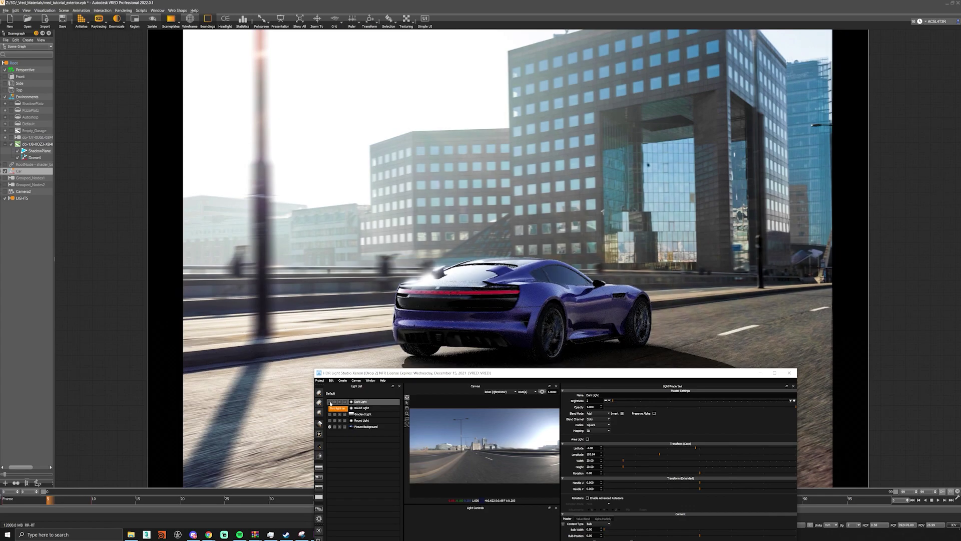
left_click(330, 420)
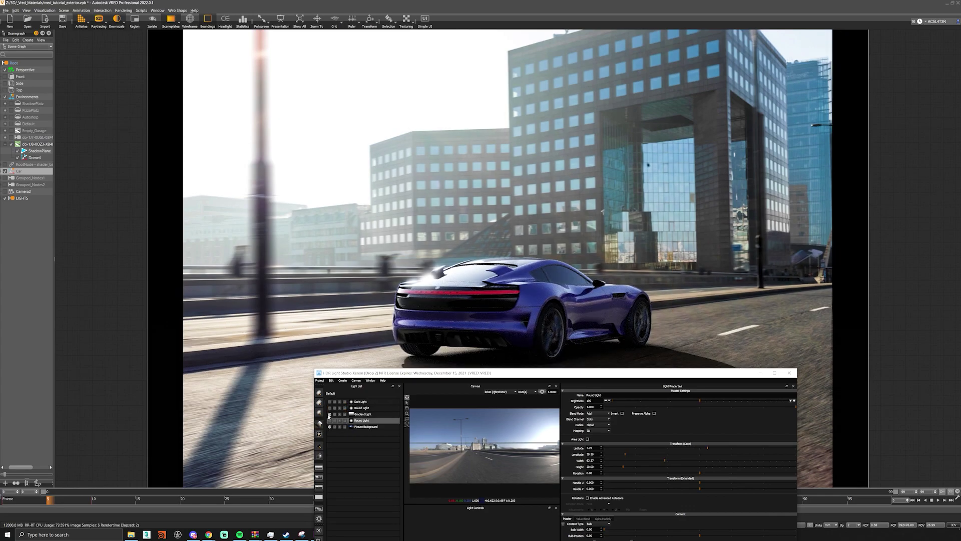
left_click(331, 408)
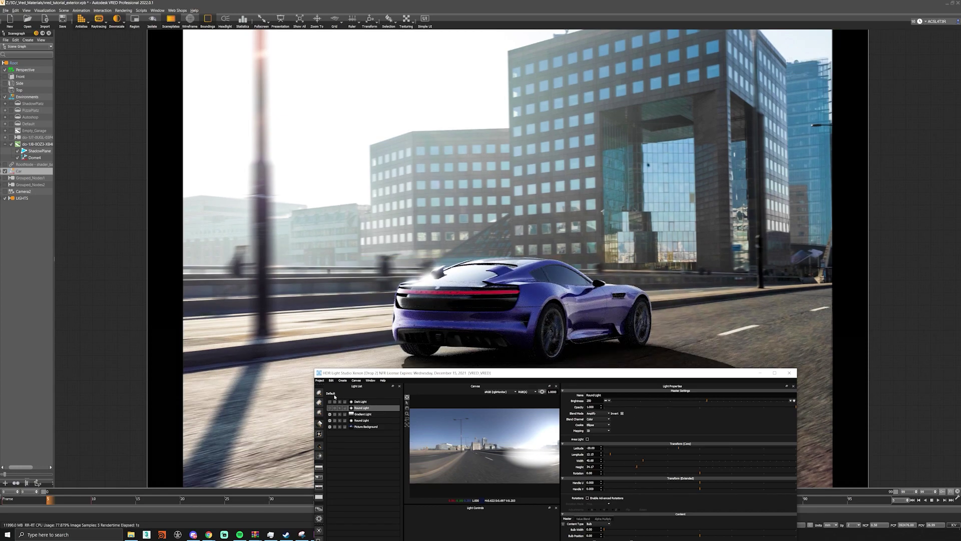
Try a new gradient light reflected in the car's rear, and delete it.
left_click(318, 393)
left_click(320, 423)
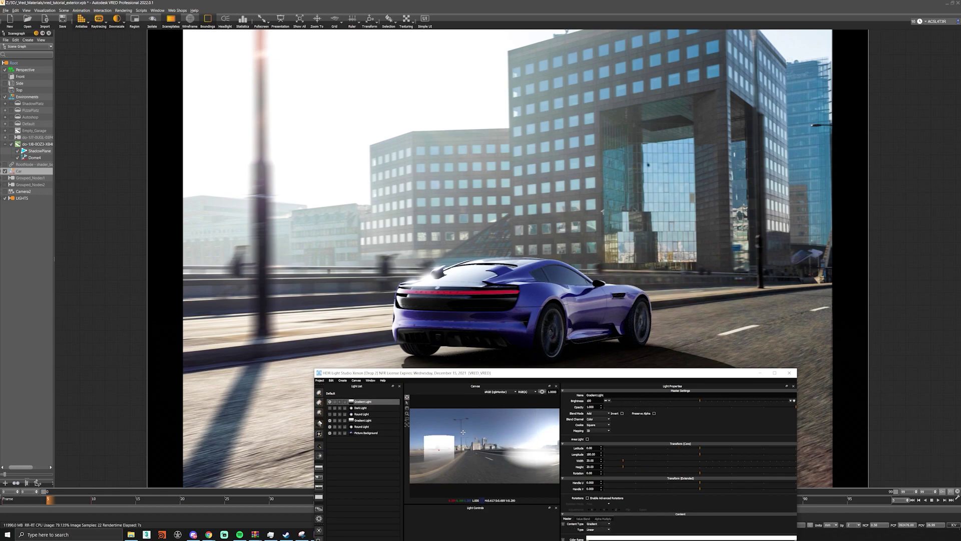
left_click(451, 325)
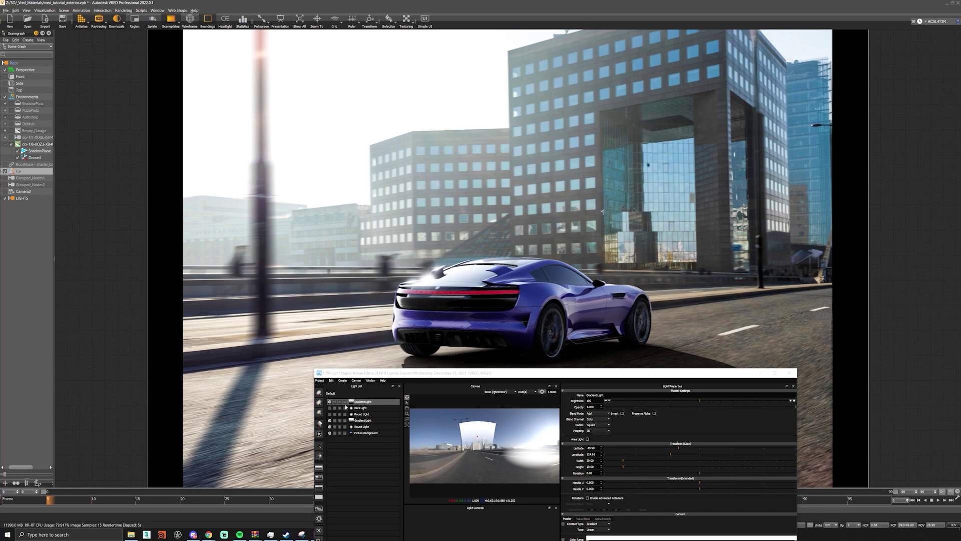
key("Delete")
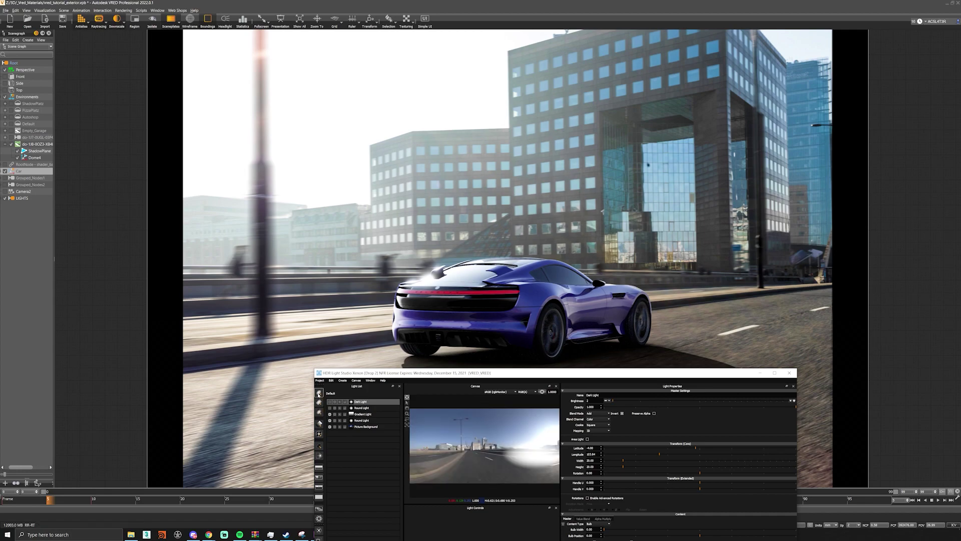
Add a round light with the Half option, reflect it in the car's rear and lower it toward the HDR's horizon.
left_click(318, 395)
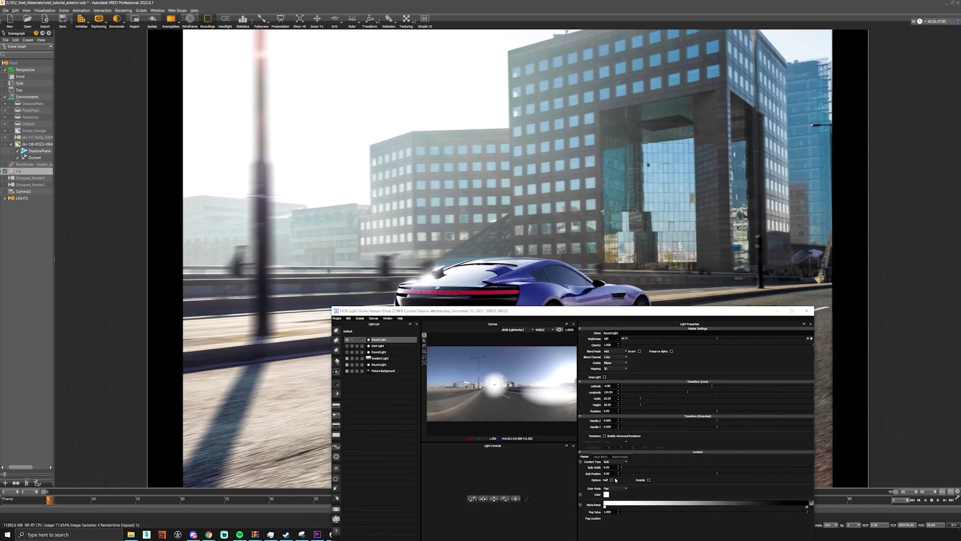
left_click(612, 479)
left_click_drag(542, 314, 540, 373)
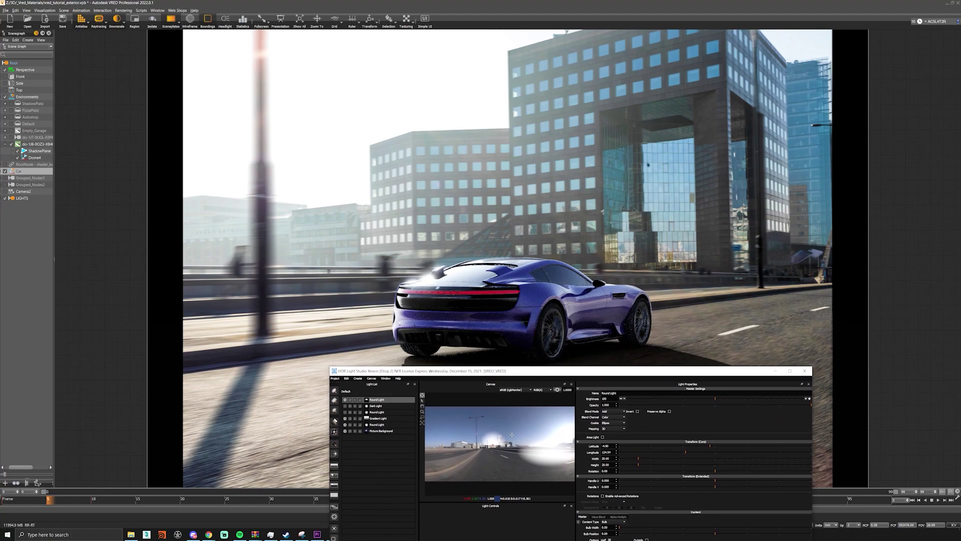
left_click(457, 334)
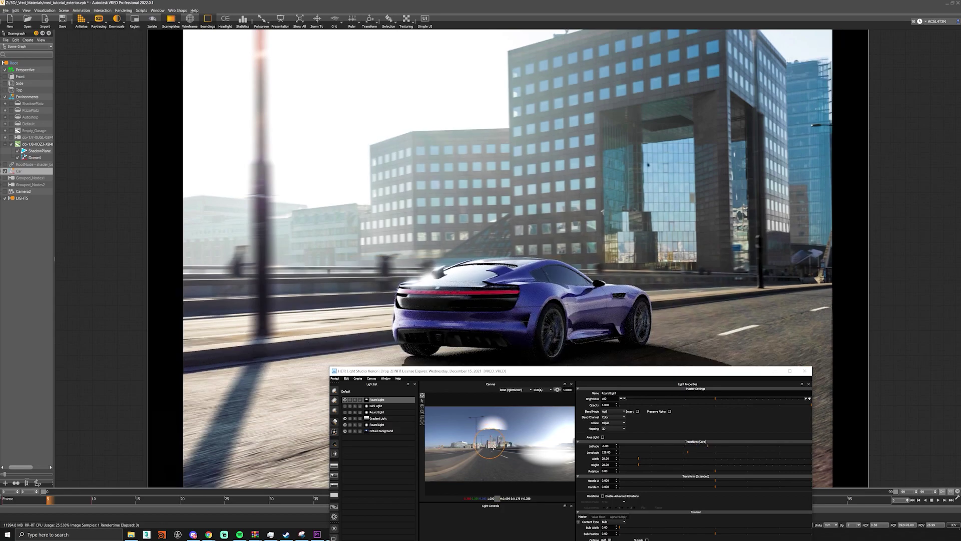
left_click_drag(499, 439, 496, 451)
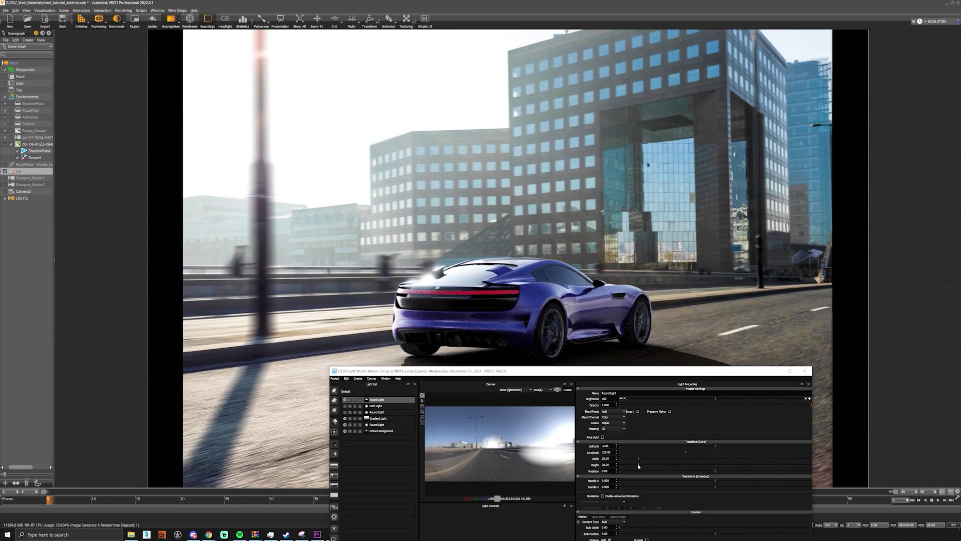
Widen the half round light to about 72, flatten its height and adjust its brightness.
left_click_drag(638, 459, 672, 458)
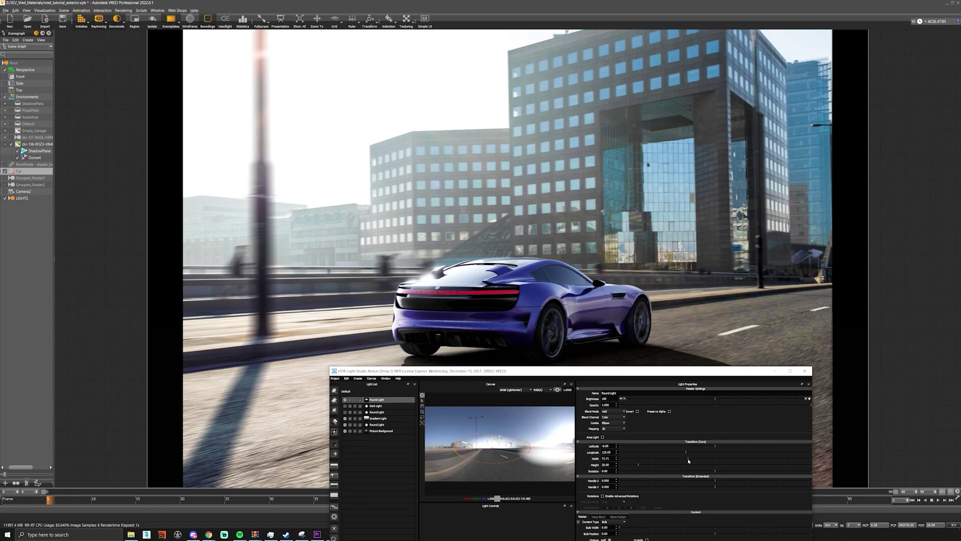
mouse_move(671, 457)
left_mouse_down()
mouse_move(689, 458)
mouse_move(629, 465)
left_mouse_up()
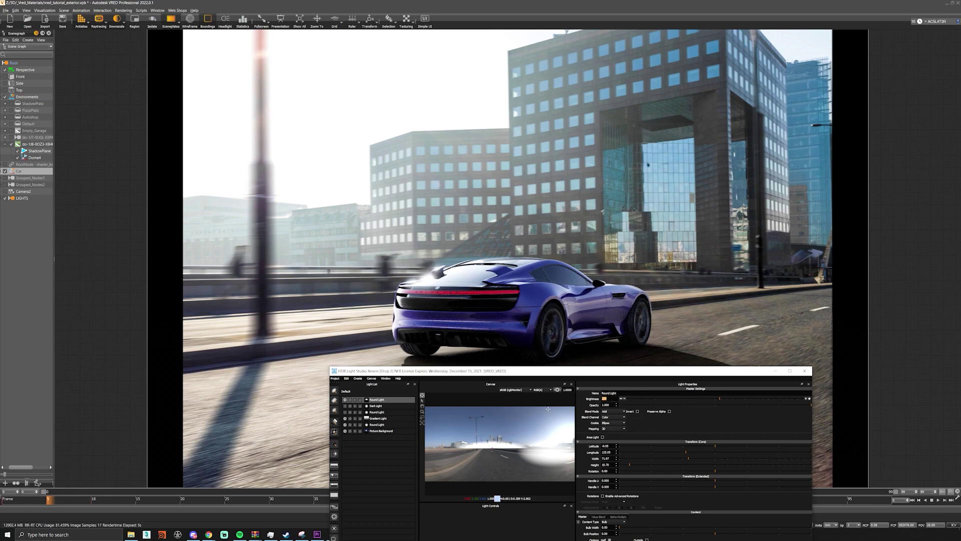
key("Return")
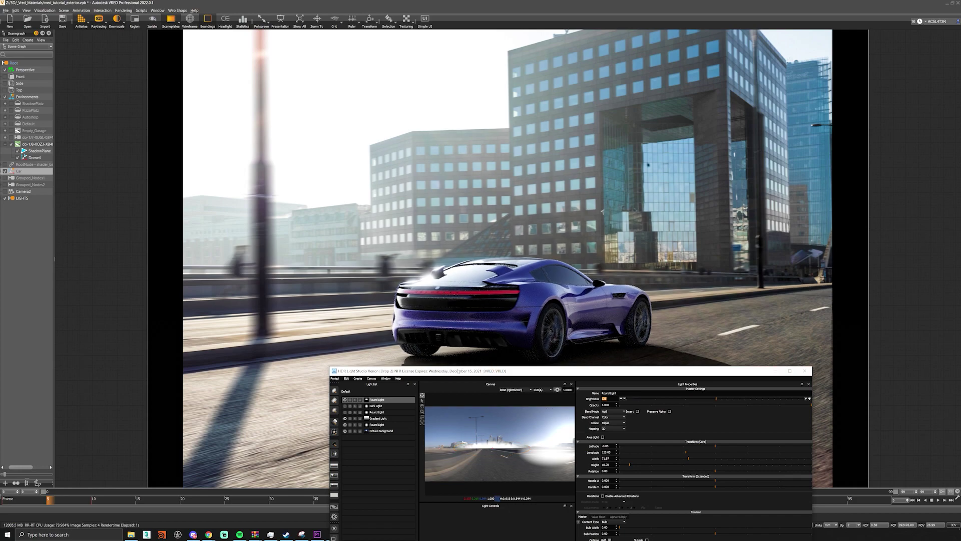
Lower the first round light's brightness to 50 and toggle its visibility to compare the reflections.
left_click(537, 419)
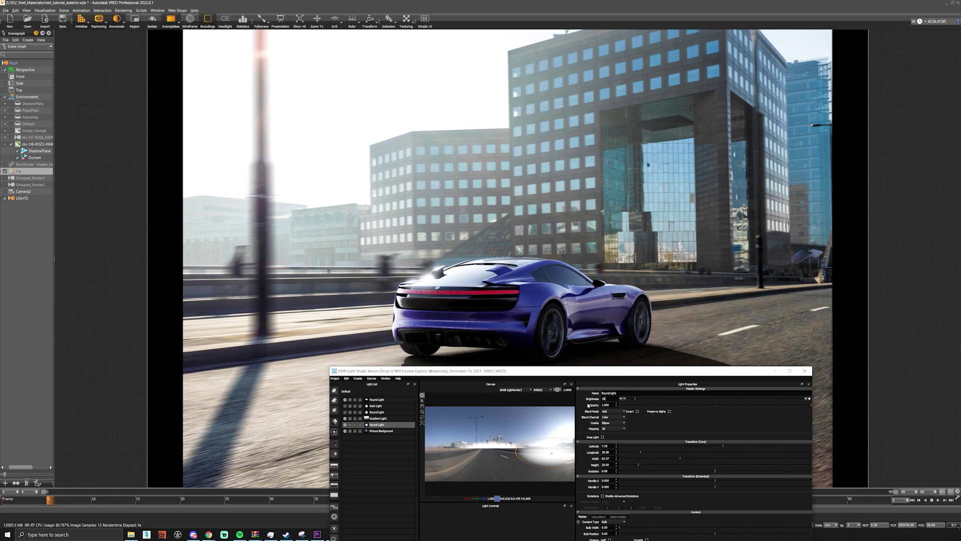
key("Return")
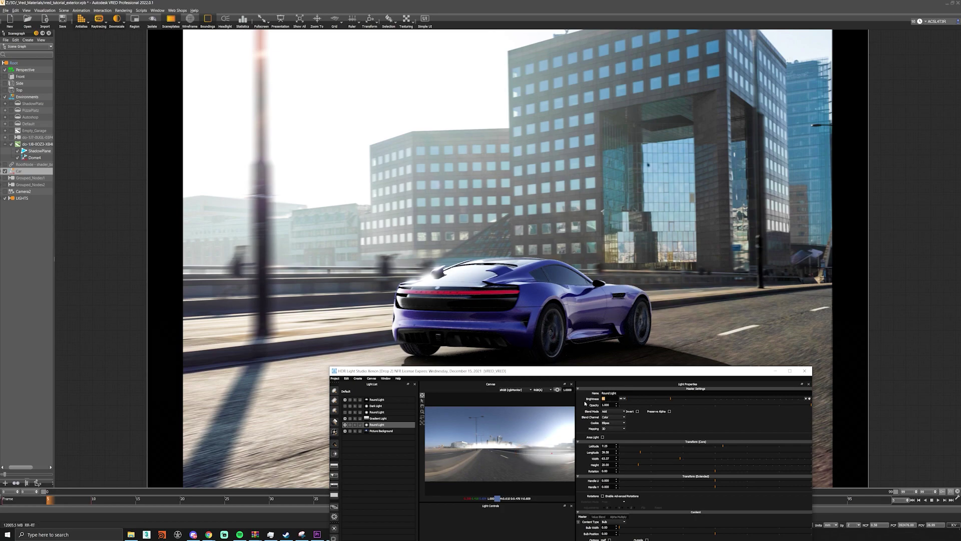
left_click(345, 425)
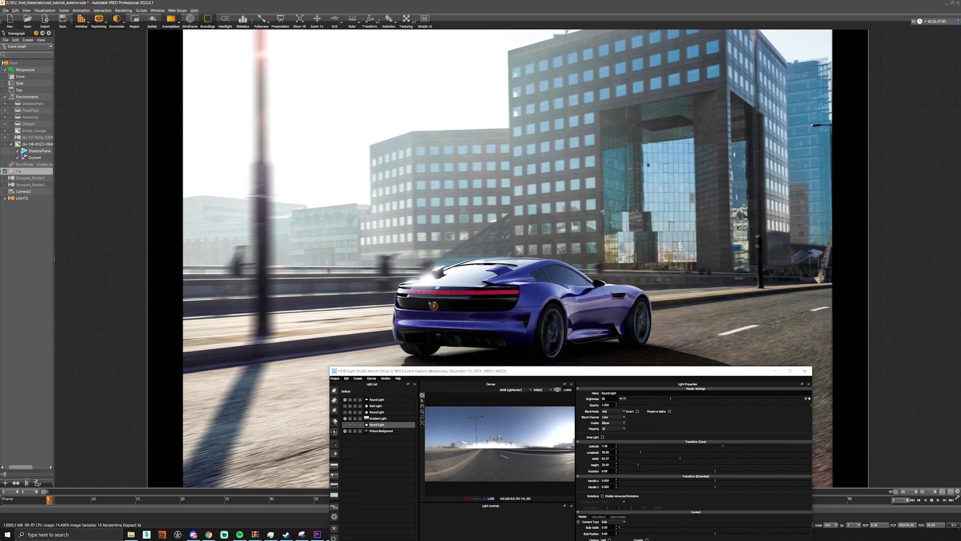
Shift the half round light's longitude toward the sun side, widen it and reposition its reflection on the car's rear.
left_click(447, 439)
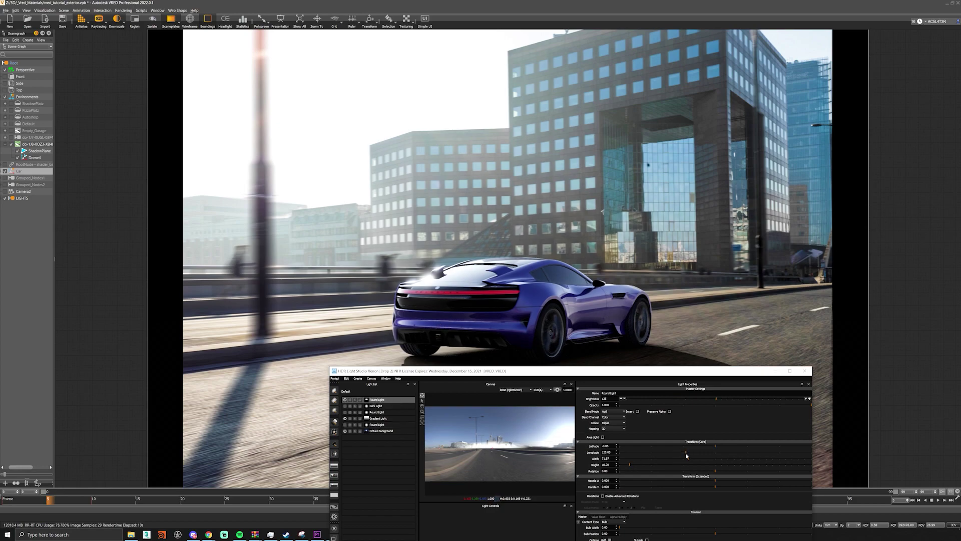
left_click_drag(692, 452, 701, 454)
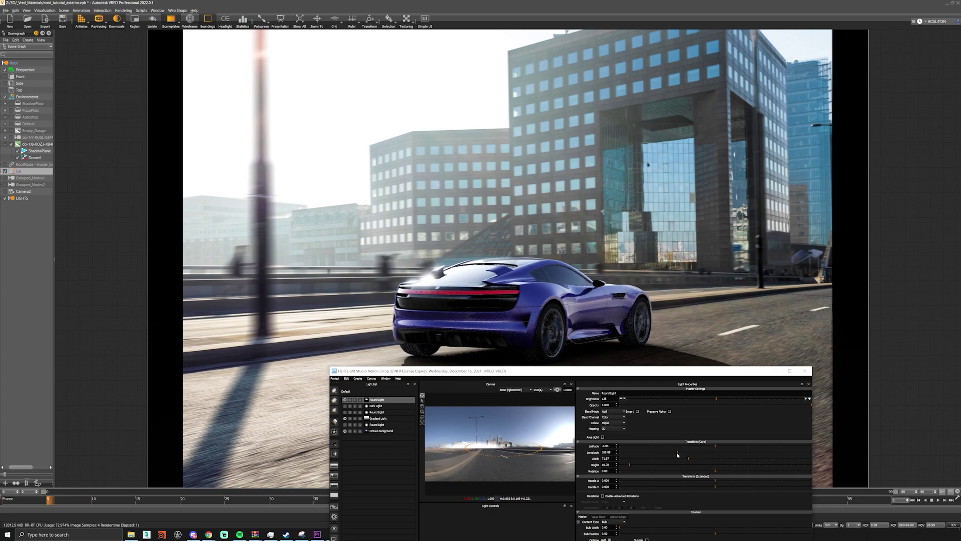
left_click_drag(677, 454, 662, 453)
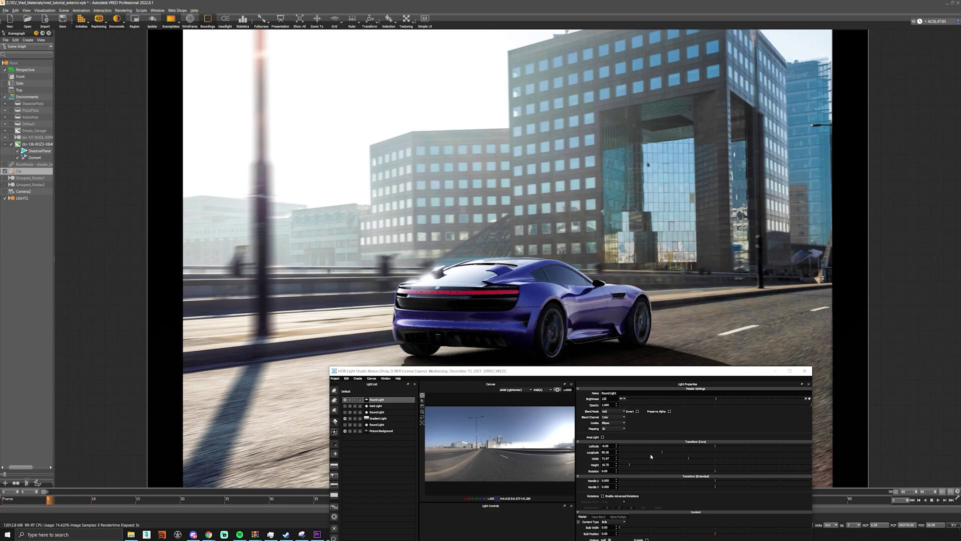
left_click_drag(690, 461, 700, 460)
left_click(493, 326)
Add another round light and place its reflection on the car's rear wheel.
left_click(335, 391)
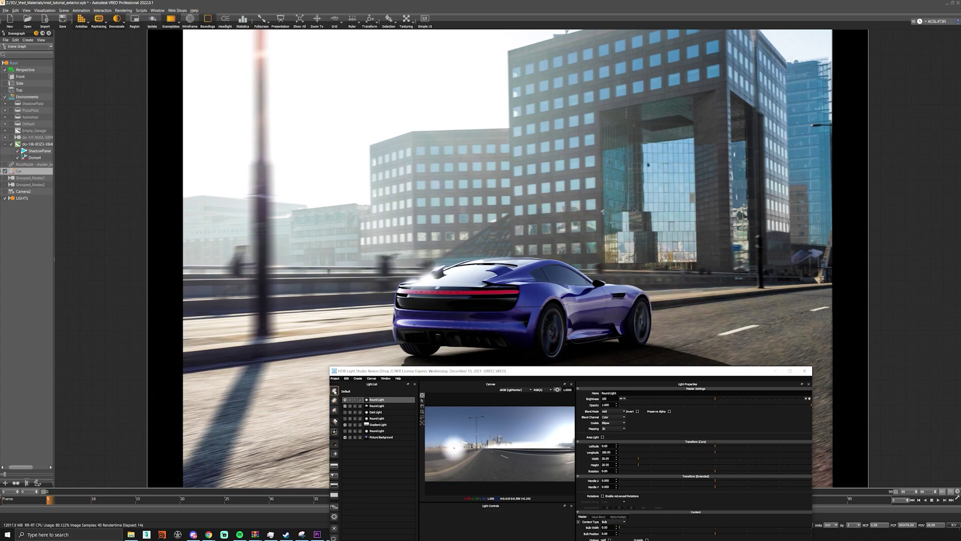
left_click(555, 337)
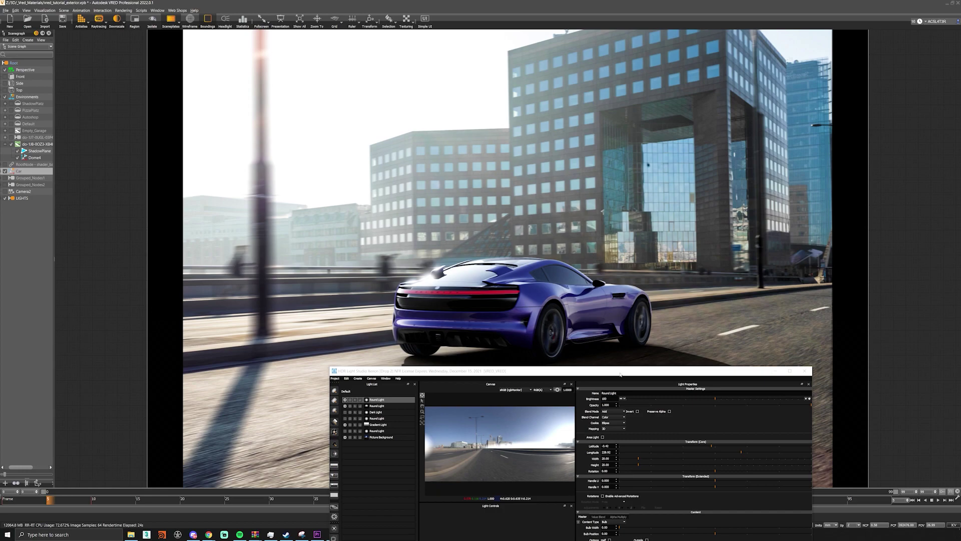
Move the HDR Light Studio window clear of the car and minimise it to examine the whole render.
left_click_drag(626, 376, 618, 446)
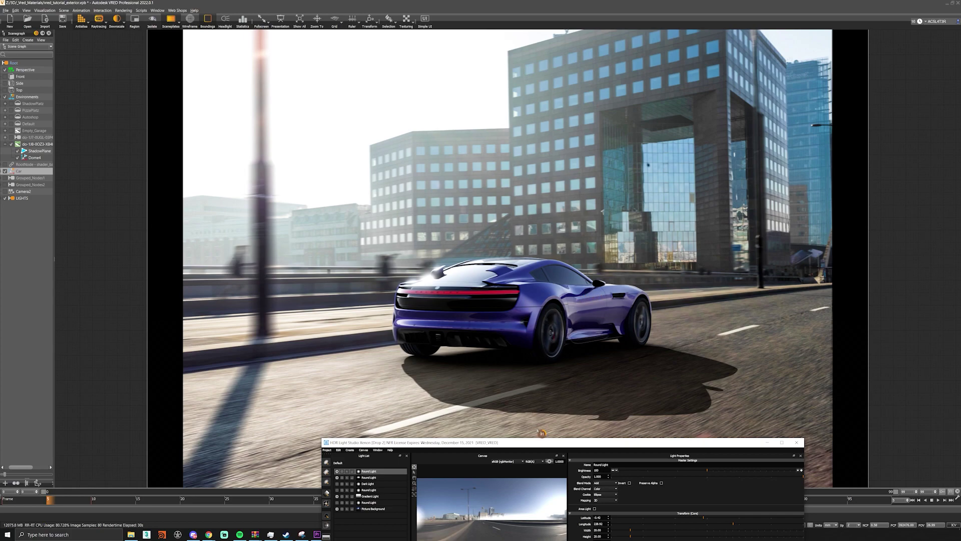
left_click_drag(525, 441, 314, 75)
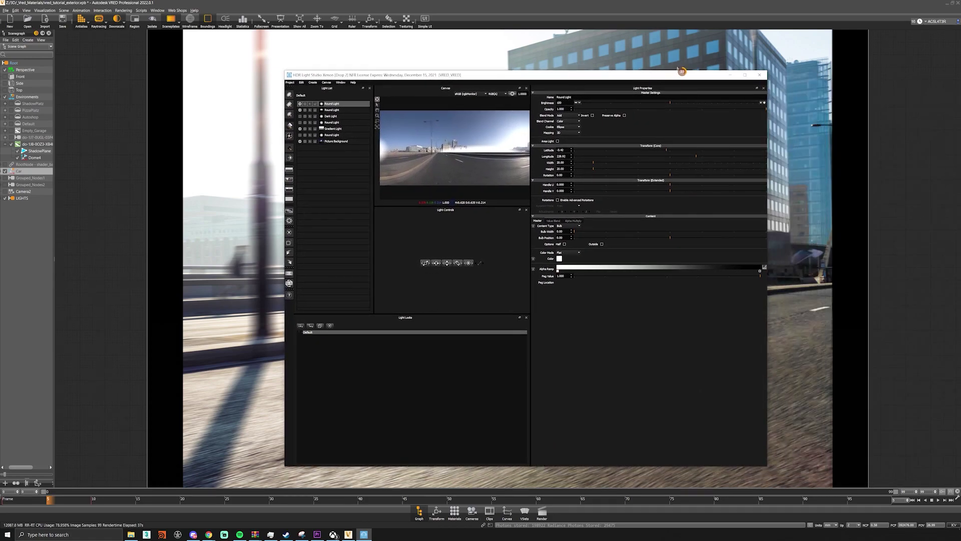
left_click(733, 75)
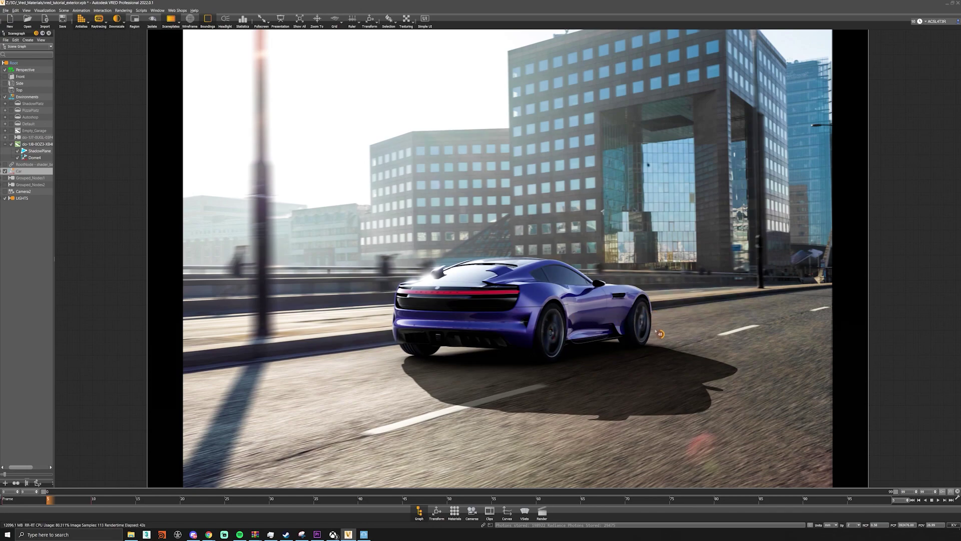
mouse_move(364, 534)
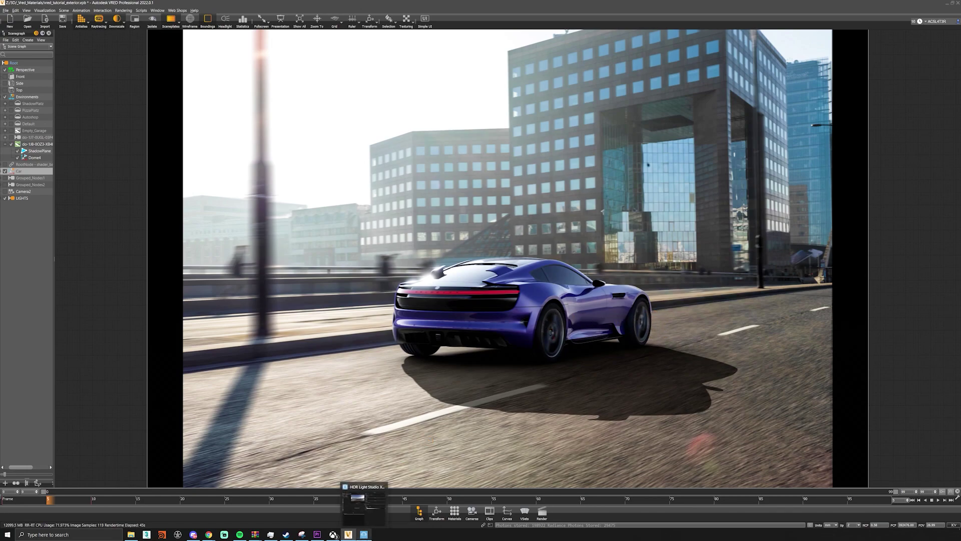